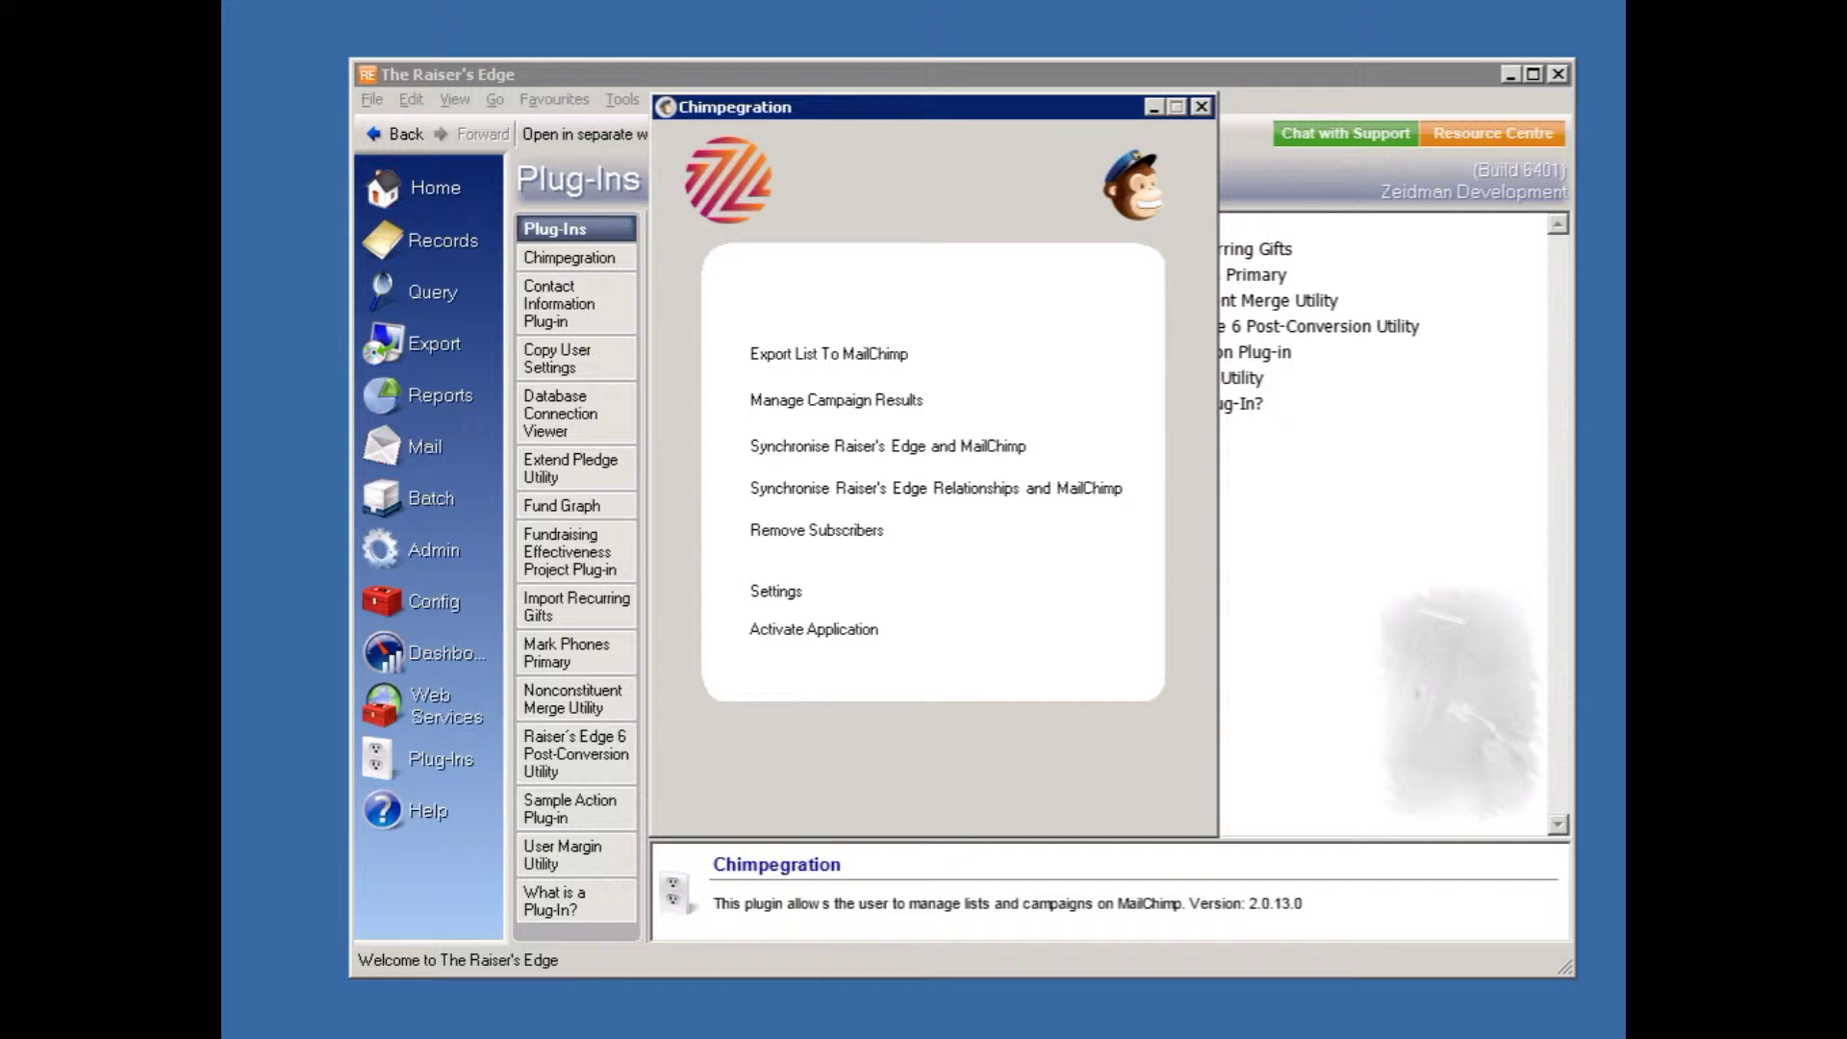
# Step: Open Manage Profiles from Chimpegration's advanced options and rename the Default profile as Development
pyautogui.click(737, 185)
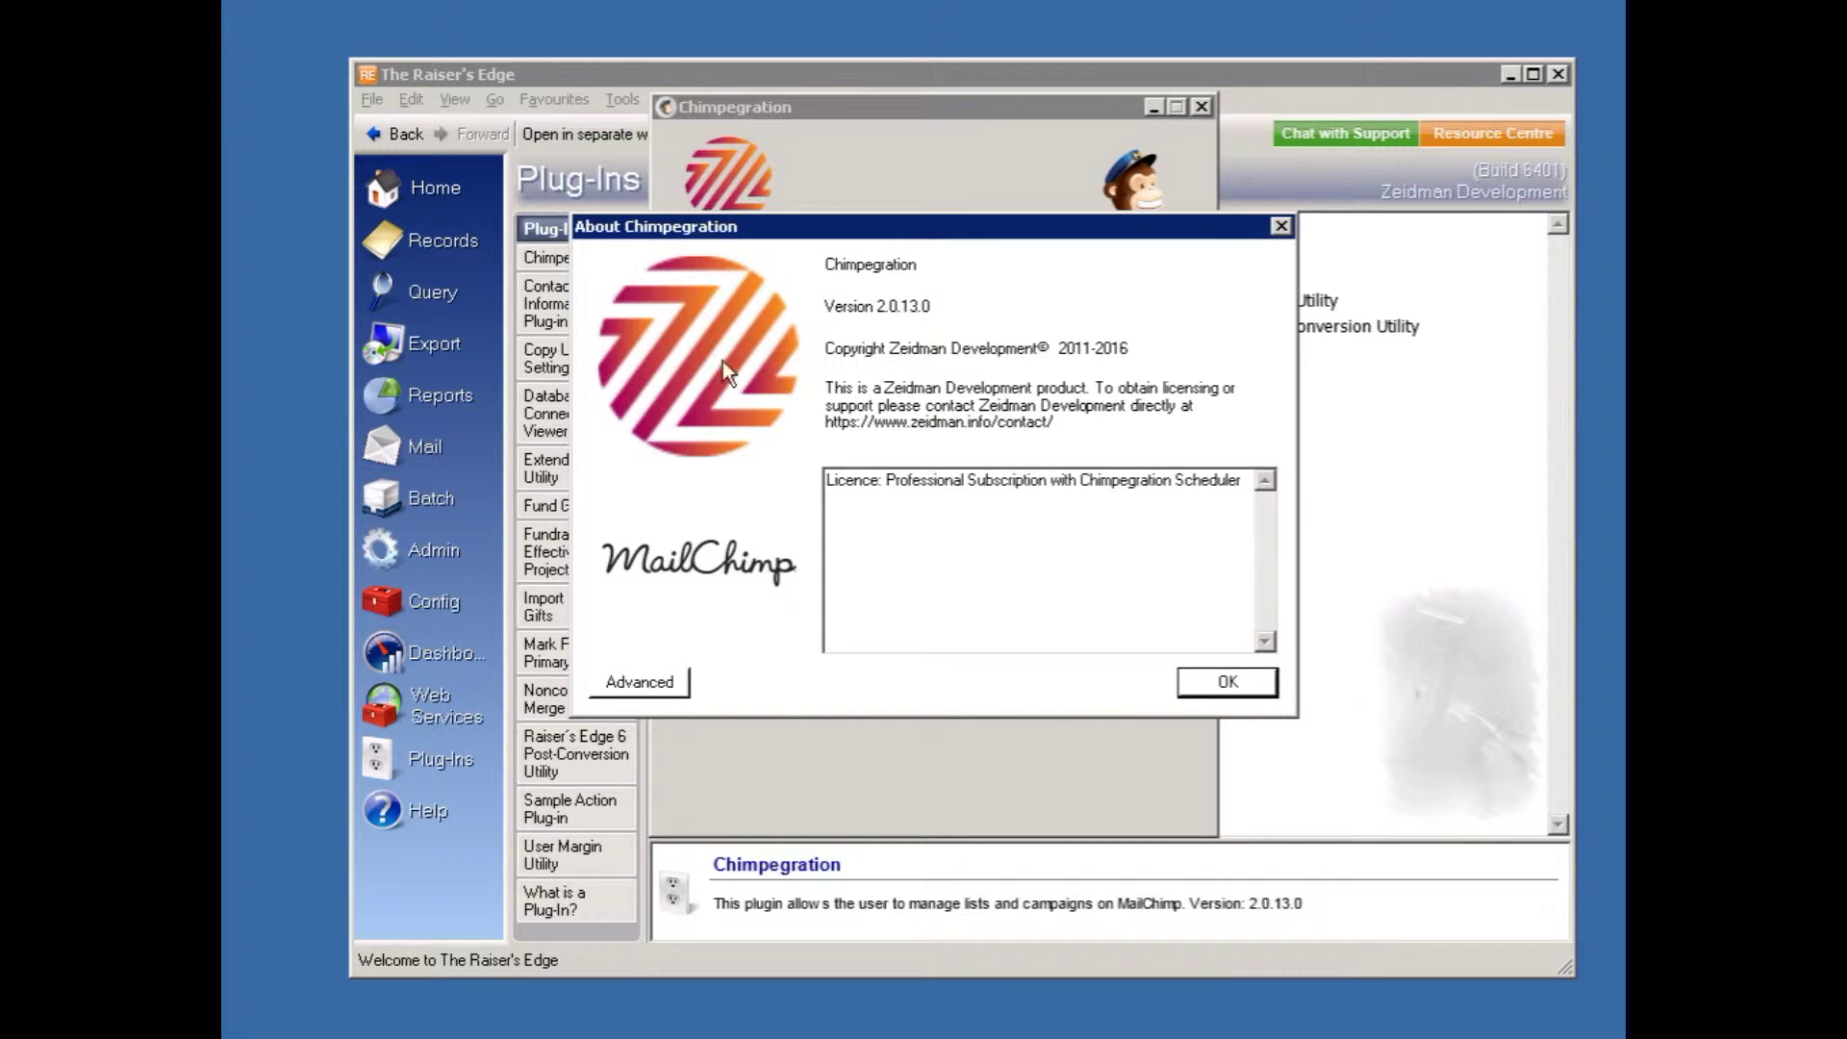
pyautogui.click(656, 691)
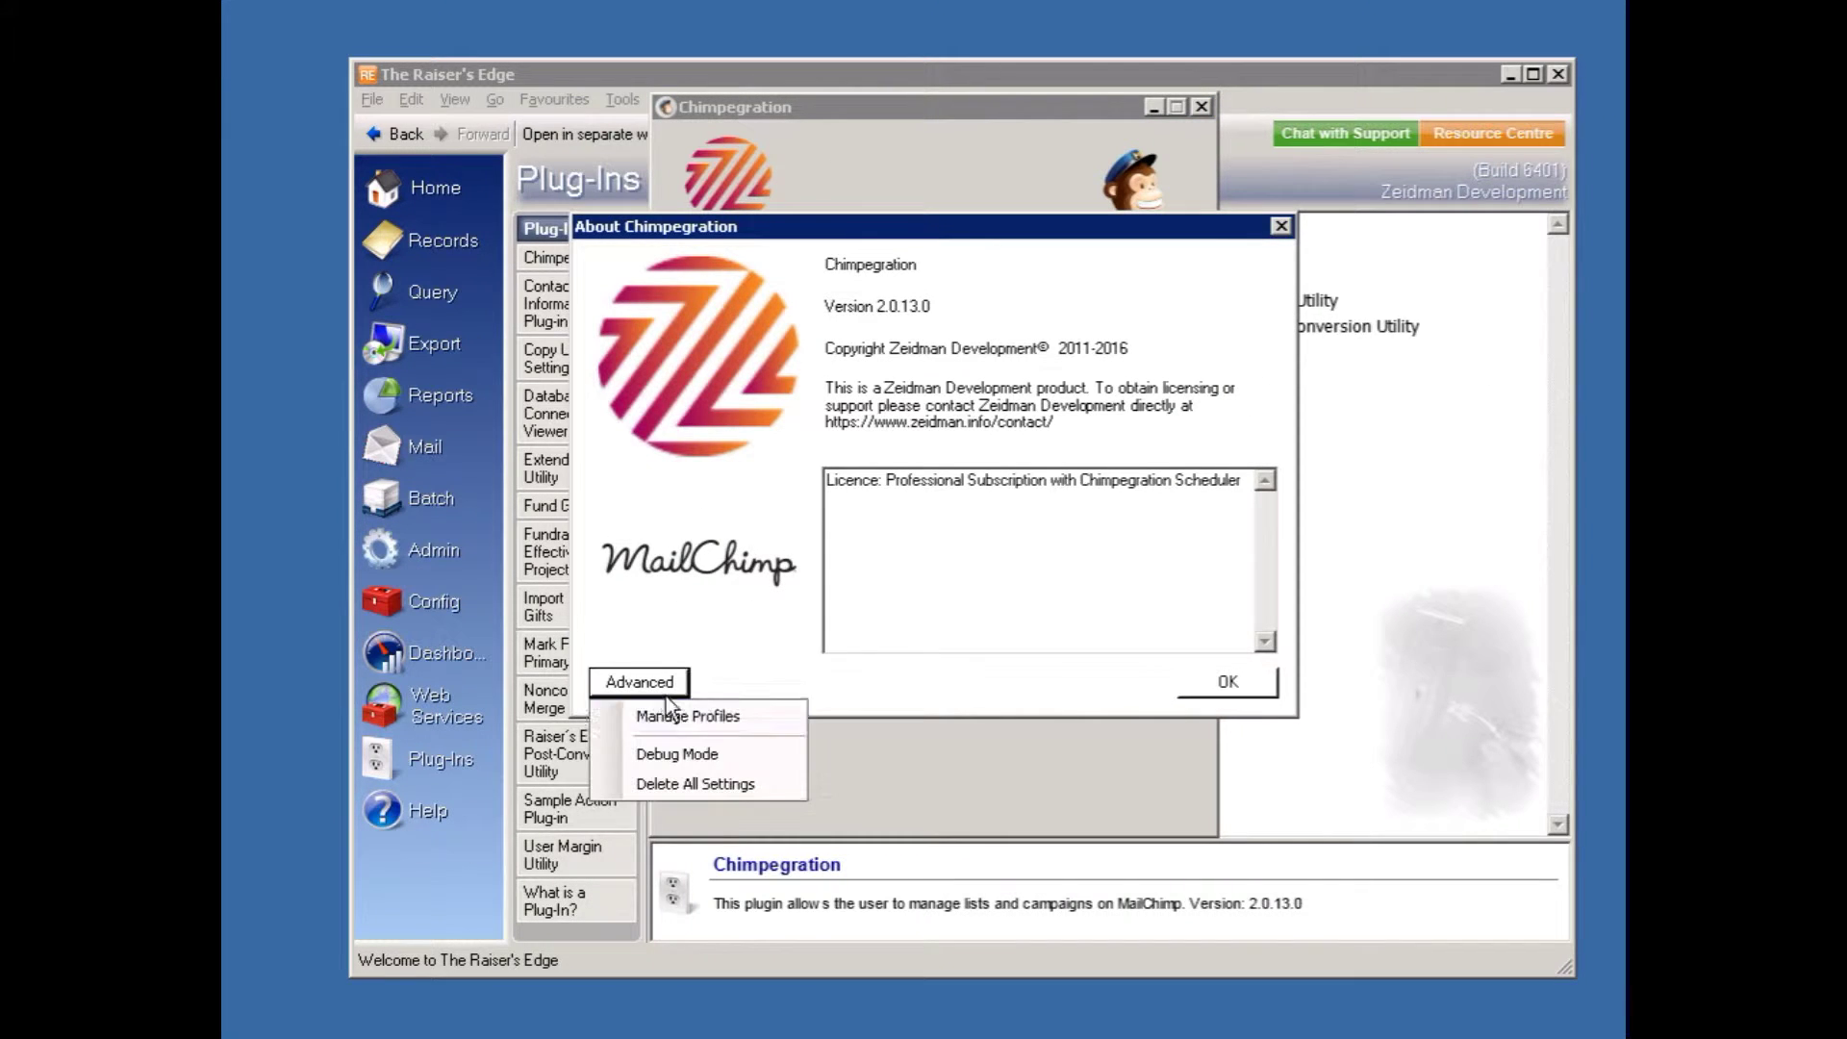
pyautogui.click(741, 717)
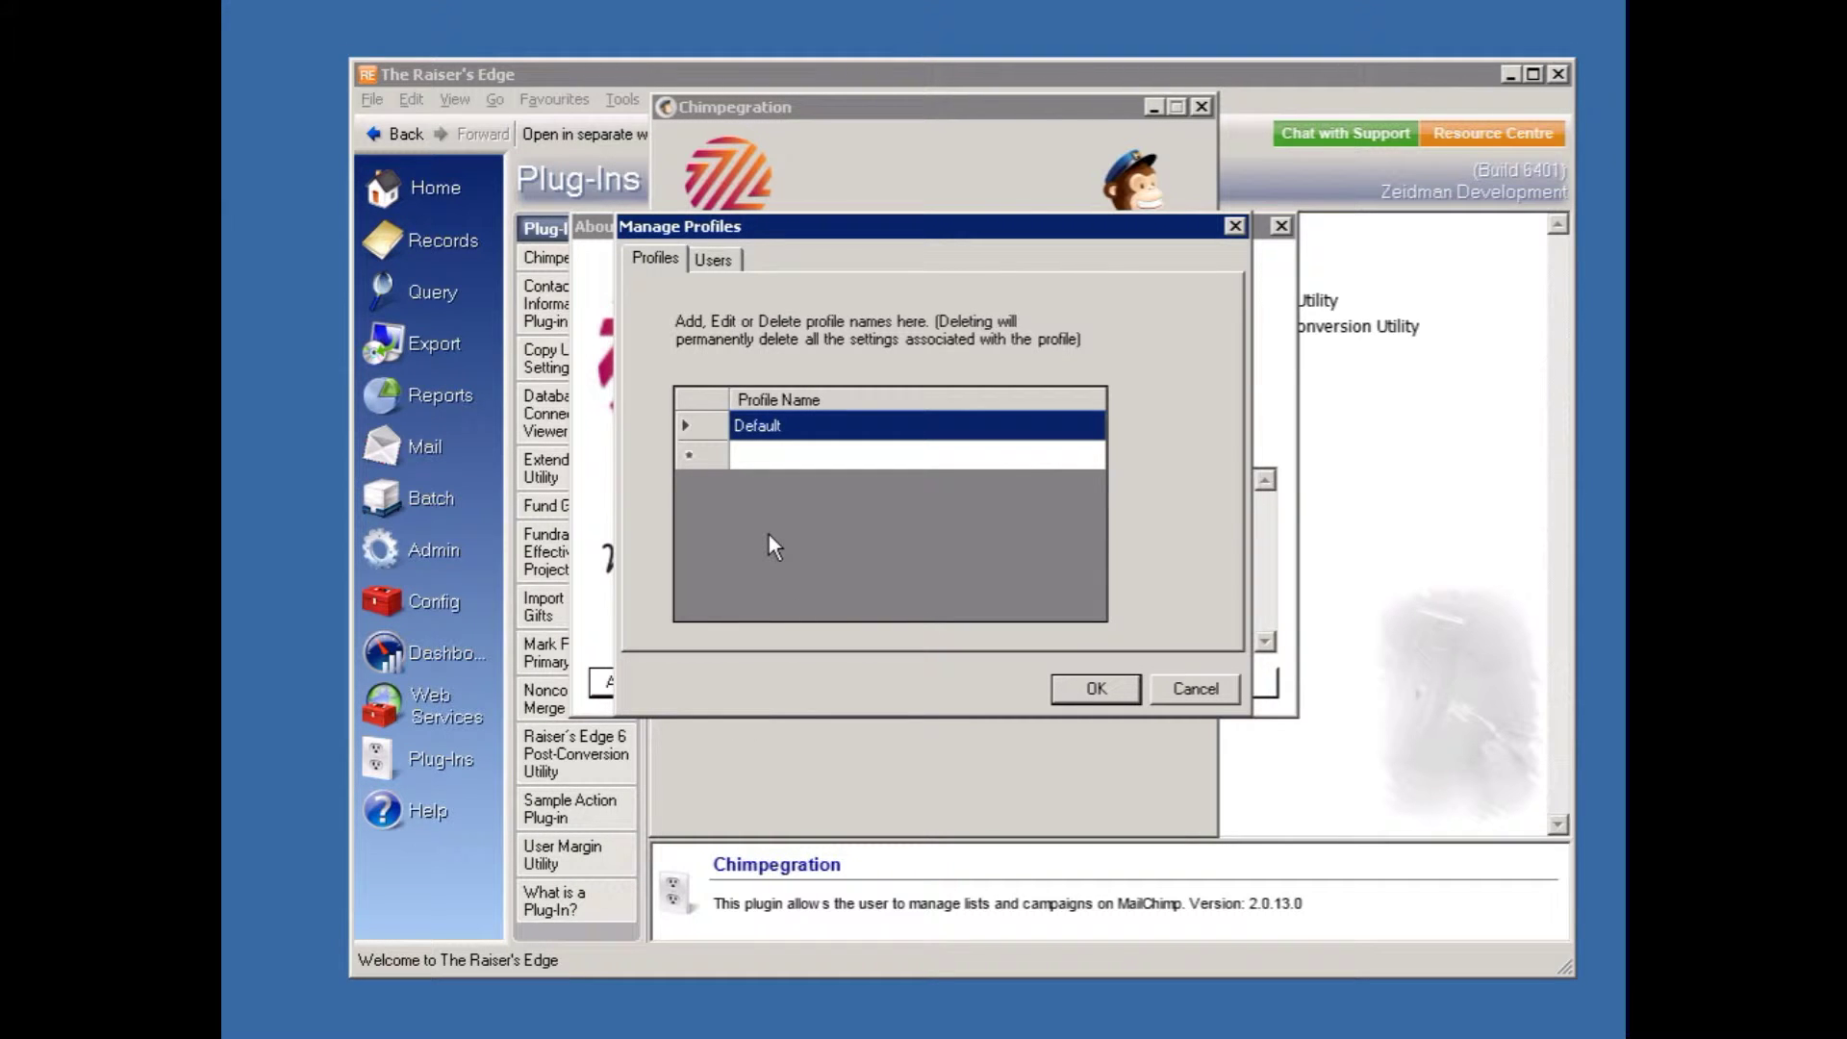
pyautogui.click(769, 435)
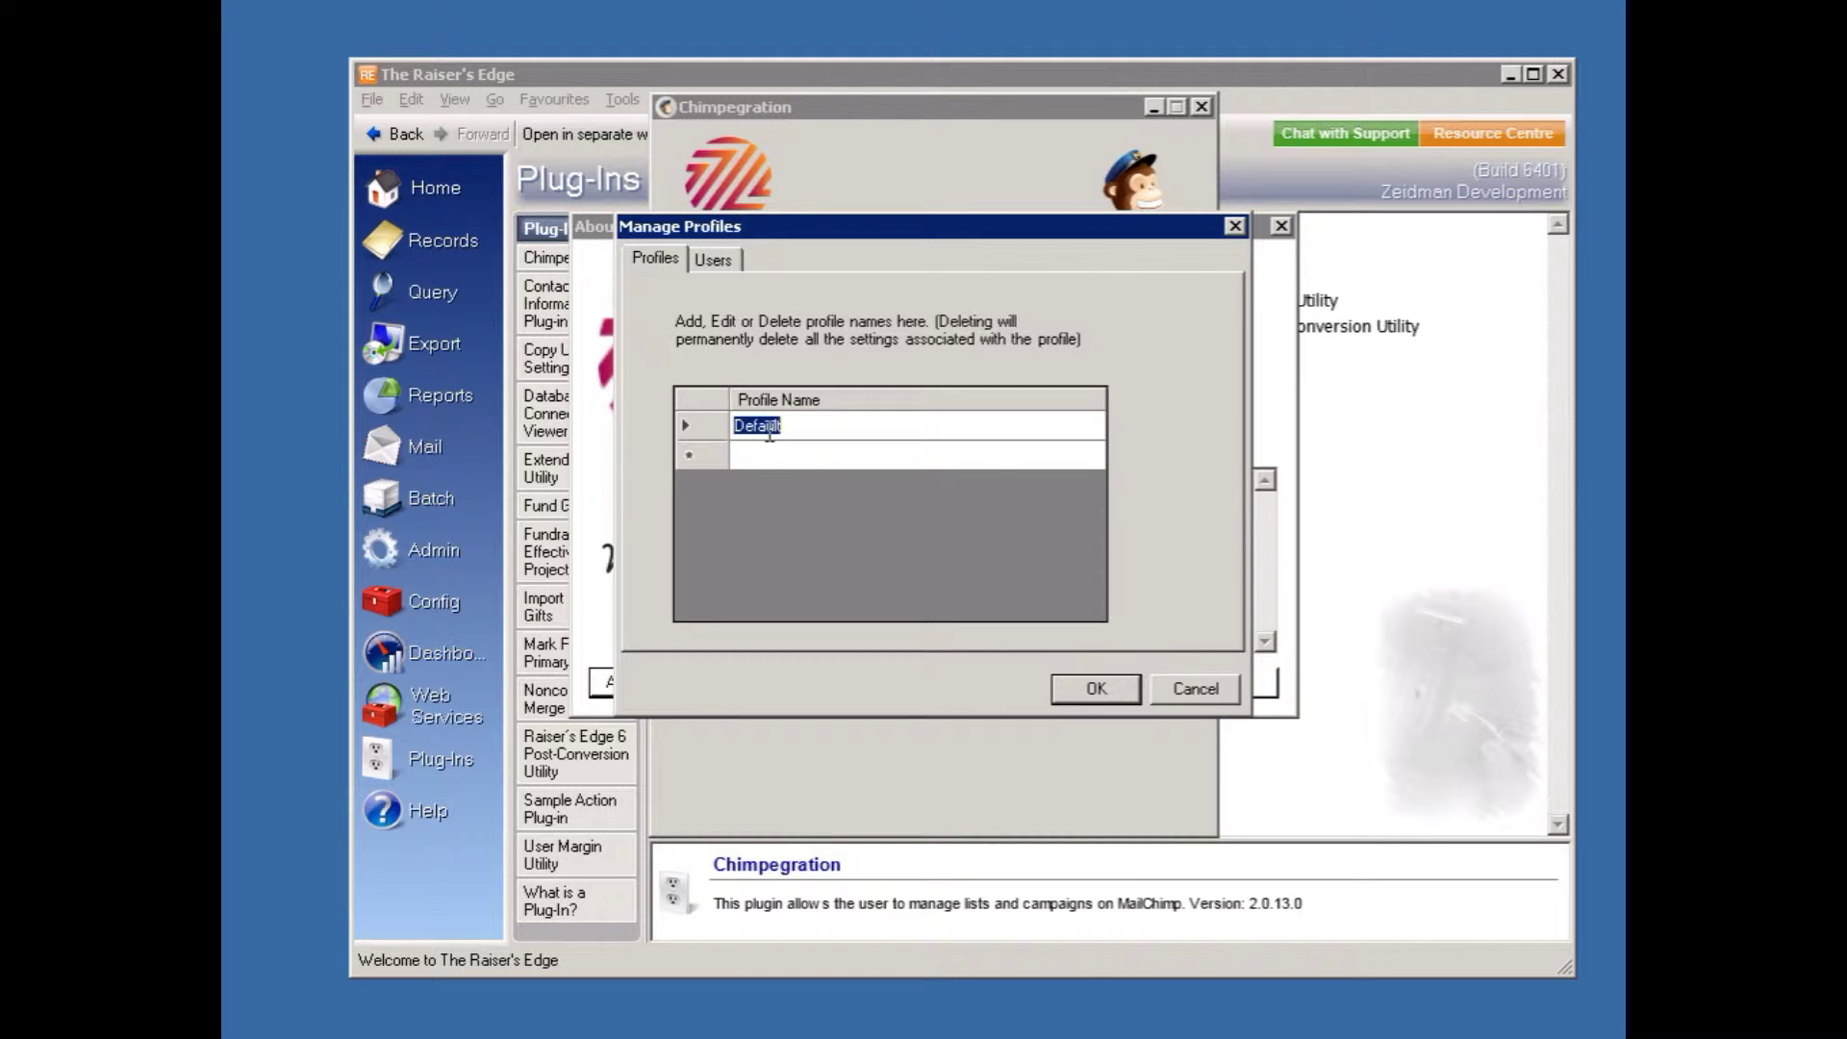
pyautogui.write('Development')
# Step: Add a second profile named Alumni below the Development profile
pyautogui.click(772, 452)
pyautogui.click(748, 459)
pyautogui.write('A')
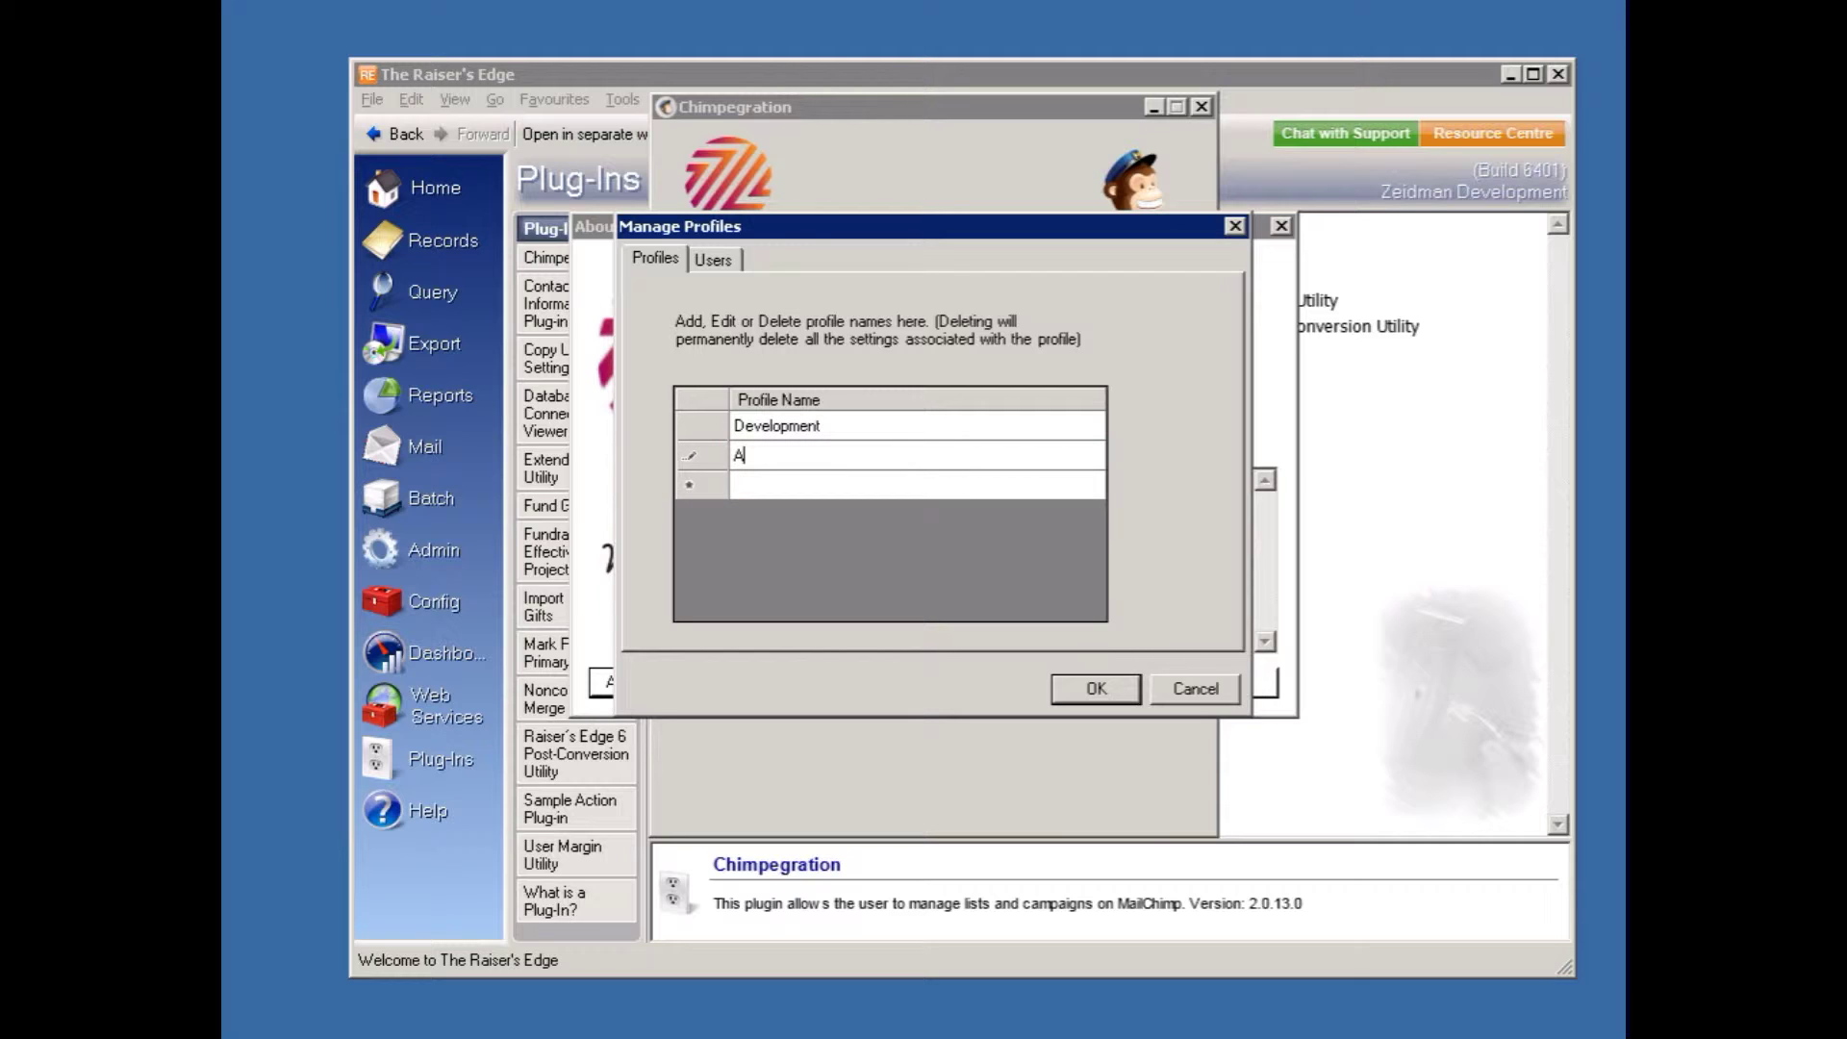
pyautogui.write('lumni')
# Step: Restrict profile access by user and associate the Development profile with the user listed directly after Supervisor
pyautogui.click(716, 261)
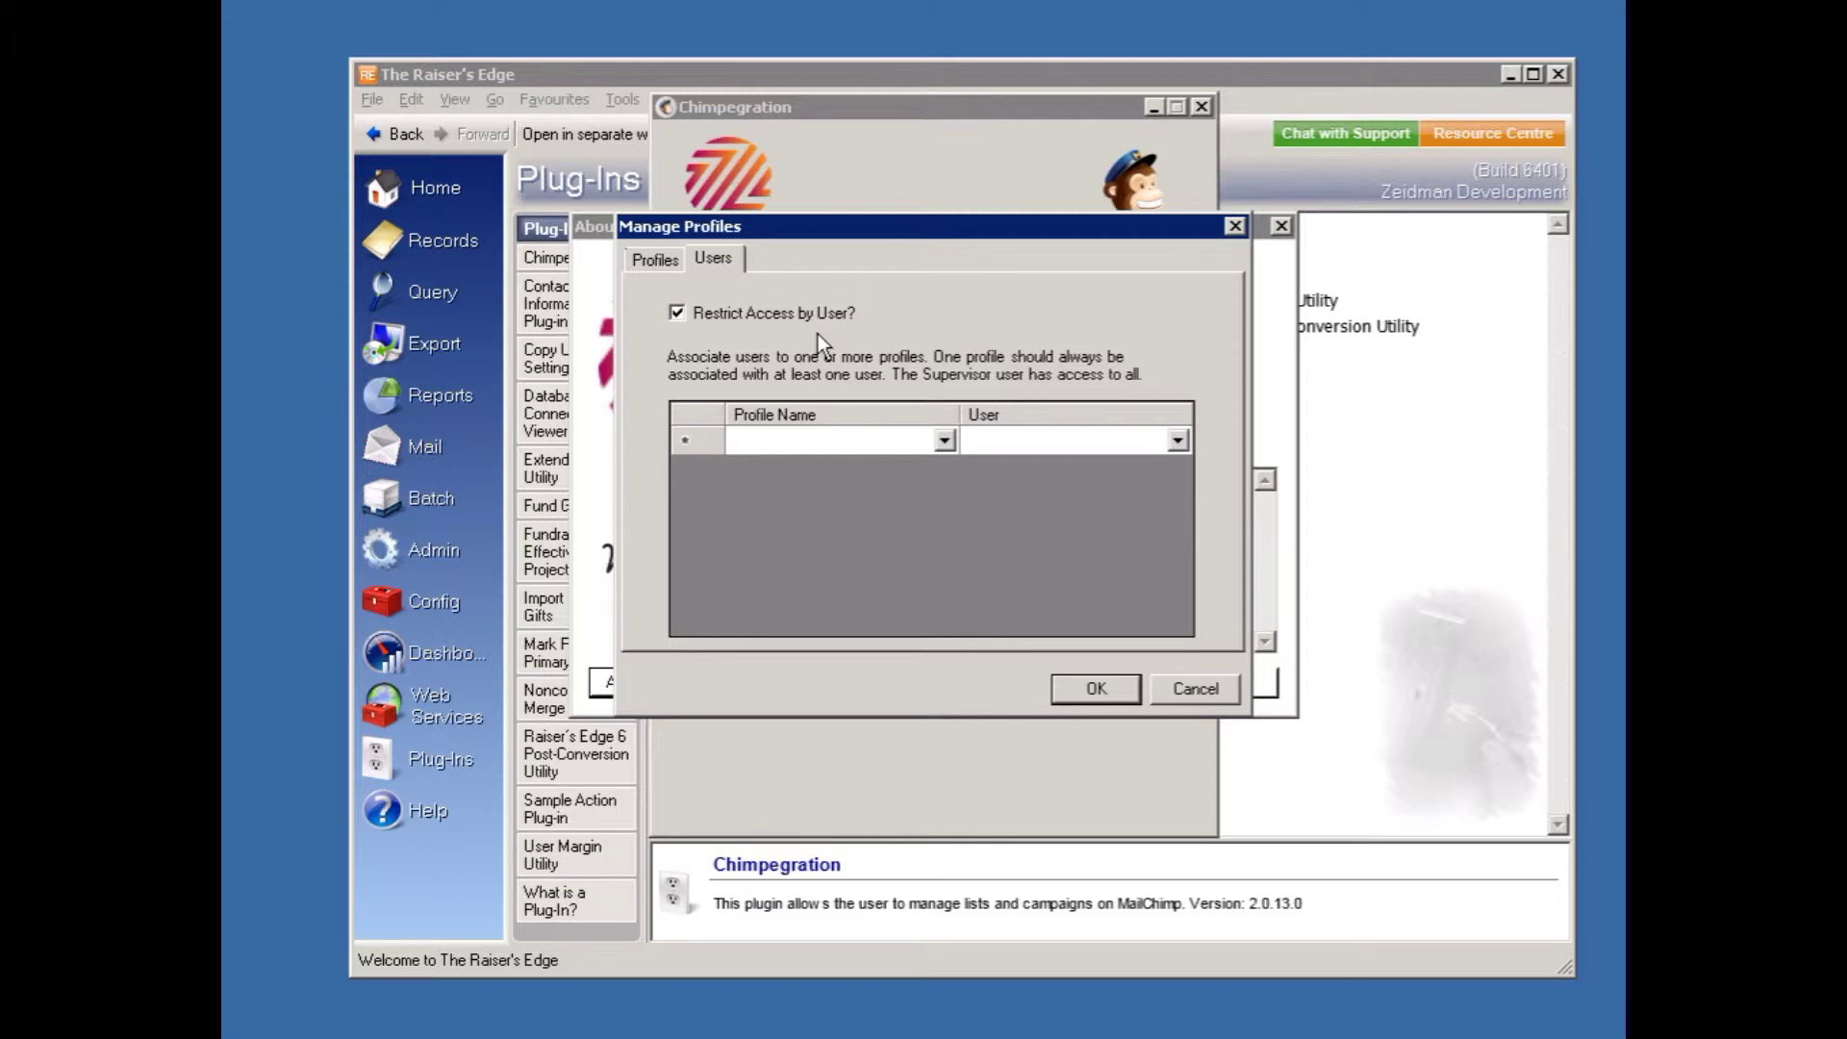
pyautogui.click(944, 442)
pyautogui.click(945, 442)
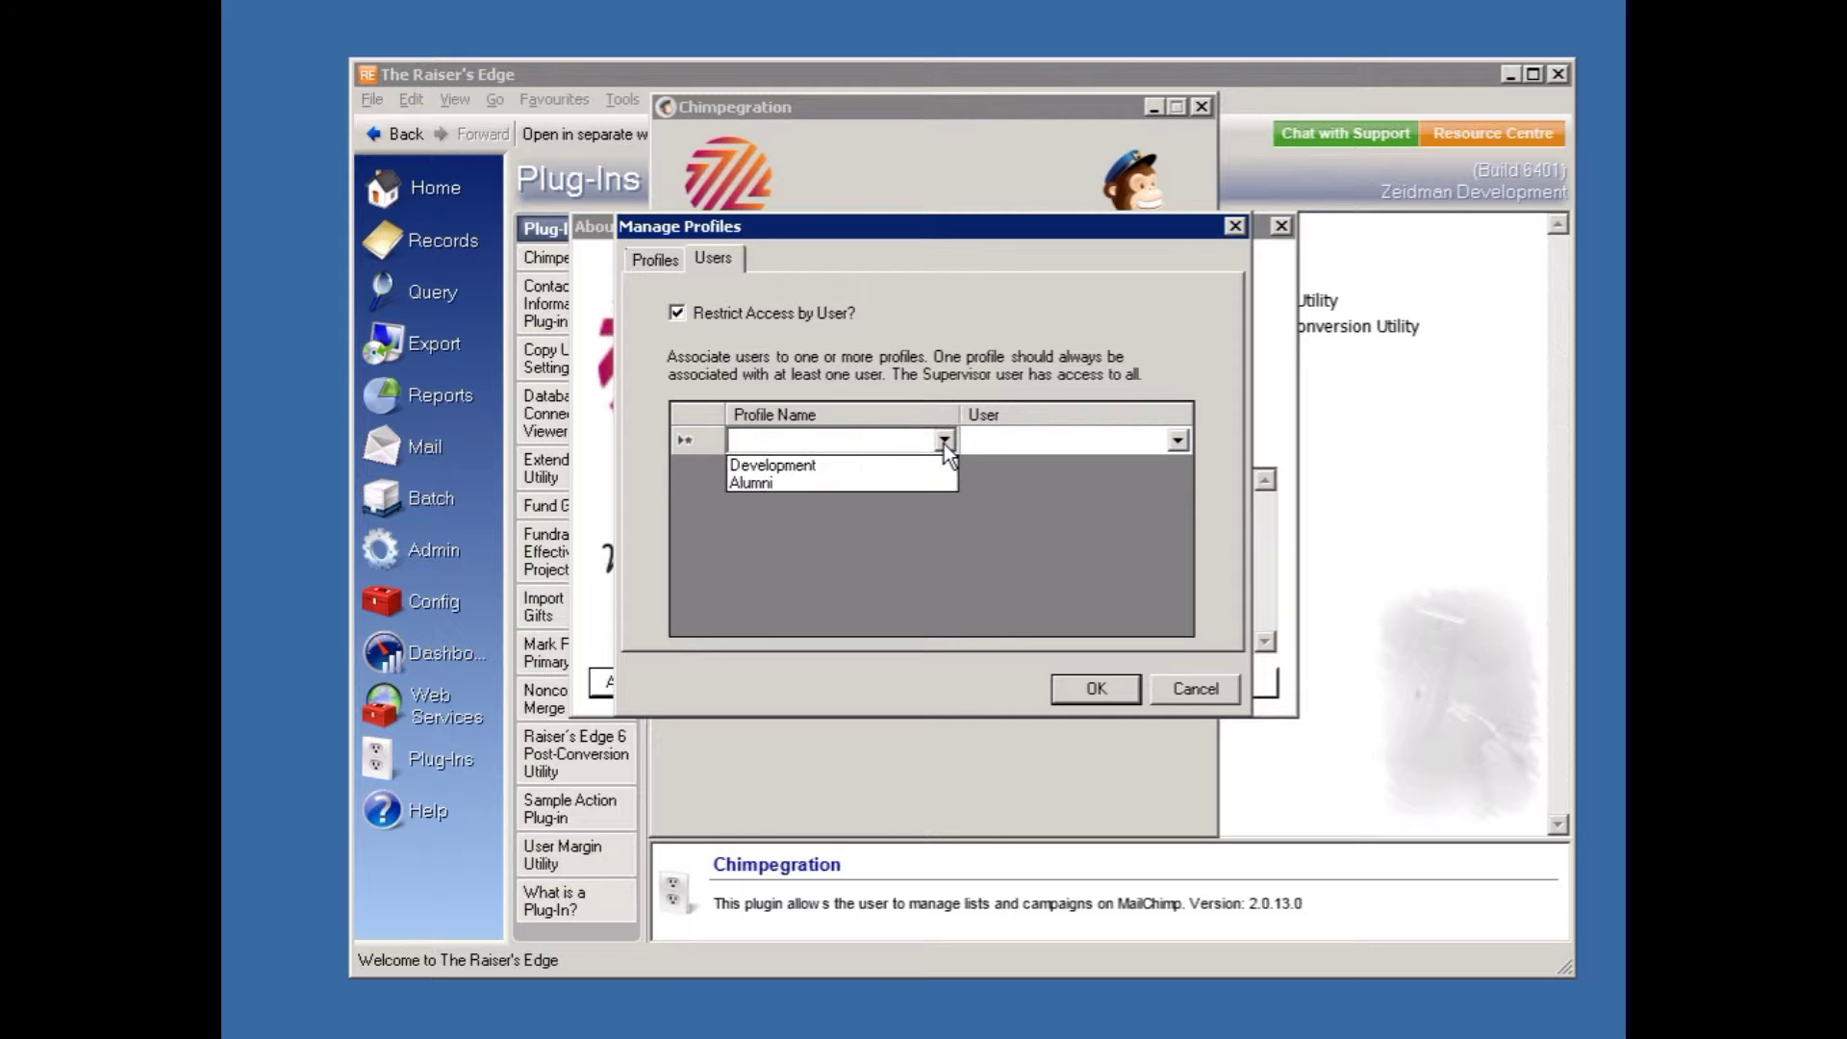
pyautogui.click(835, 464)
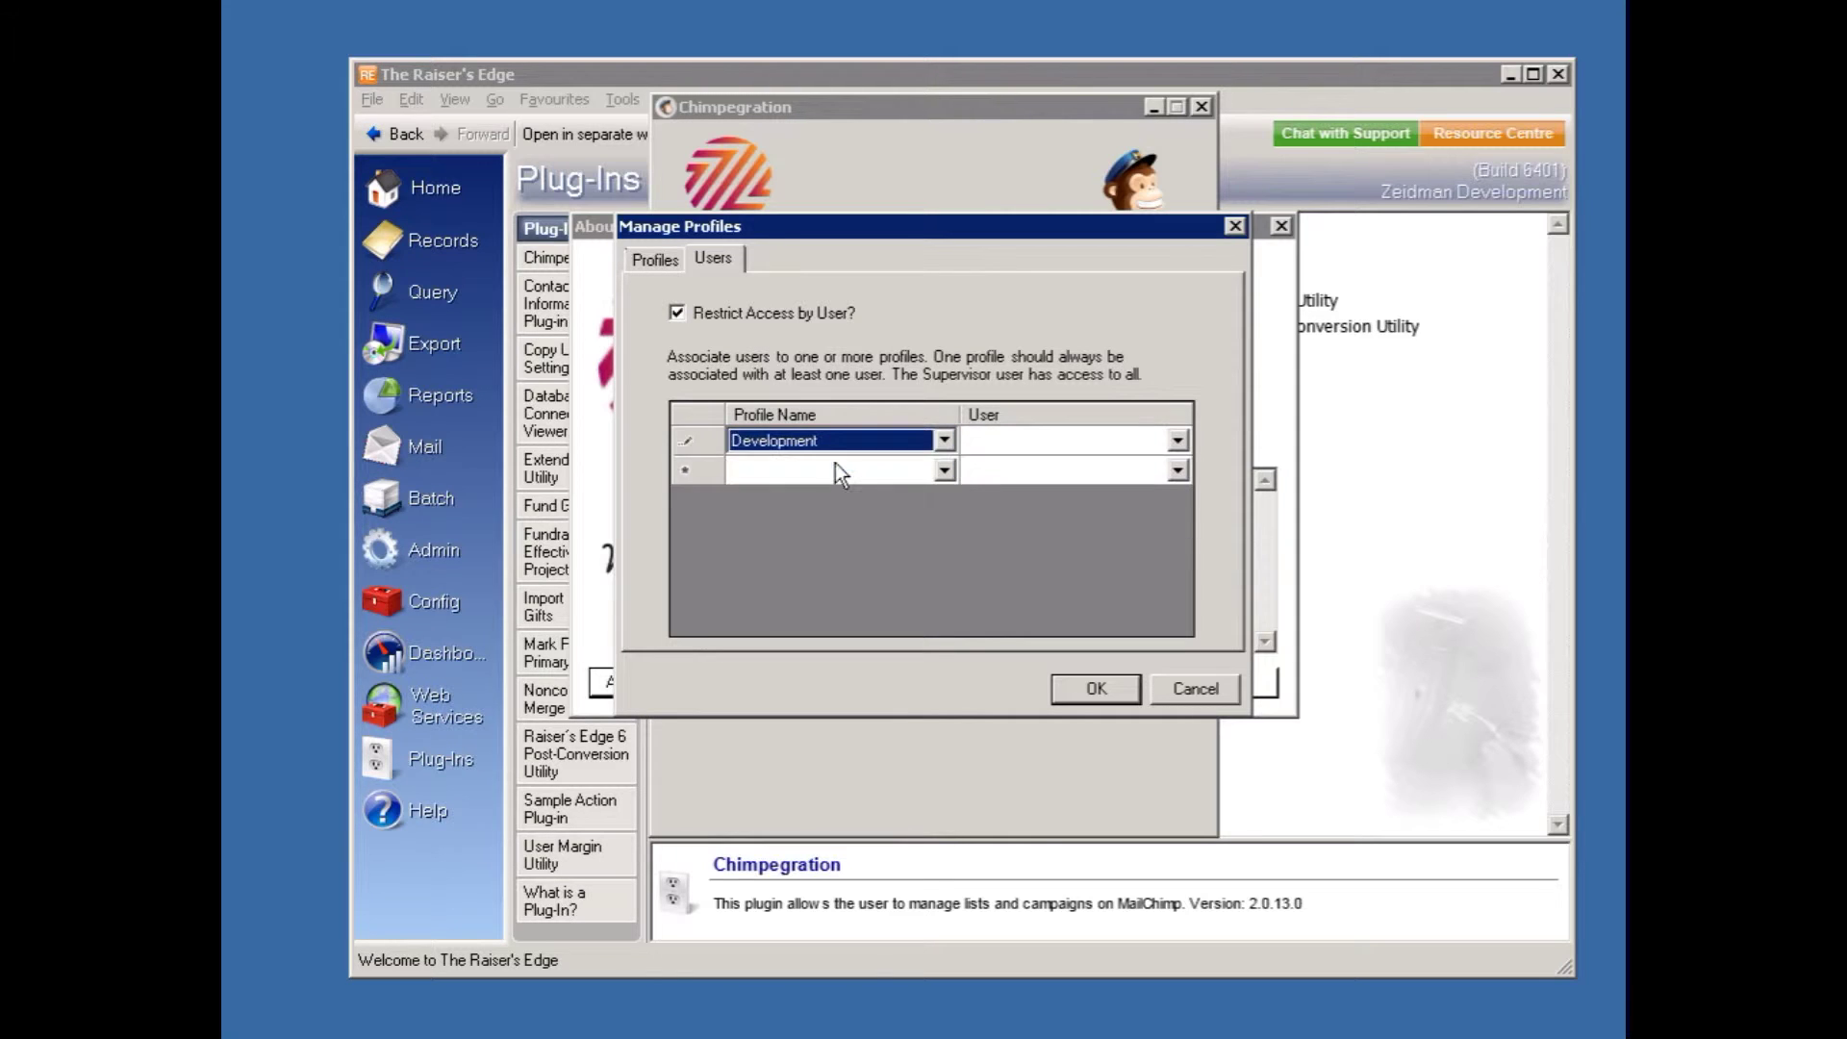
pyautogui.click(1180, 443)
pyautogui.click(1180, 443)
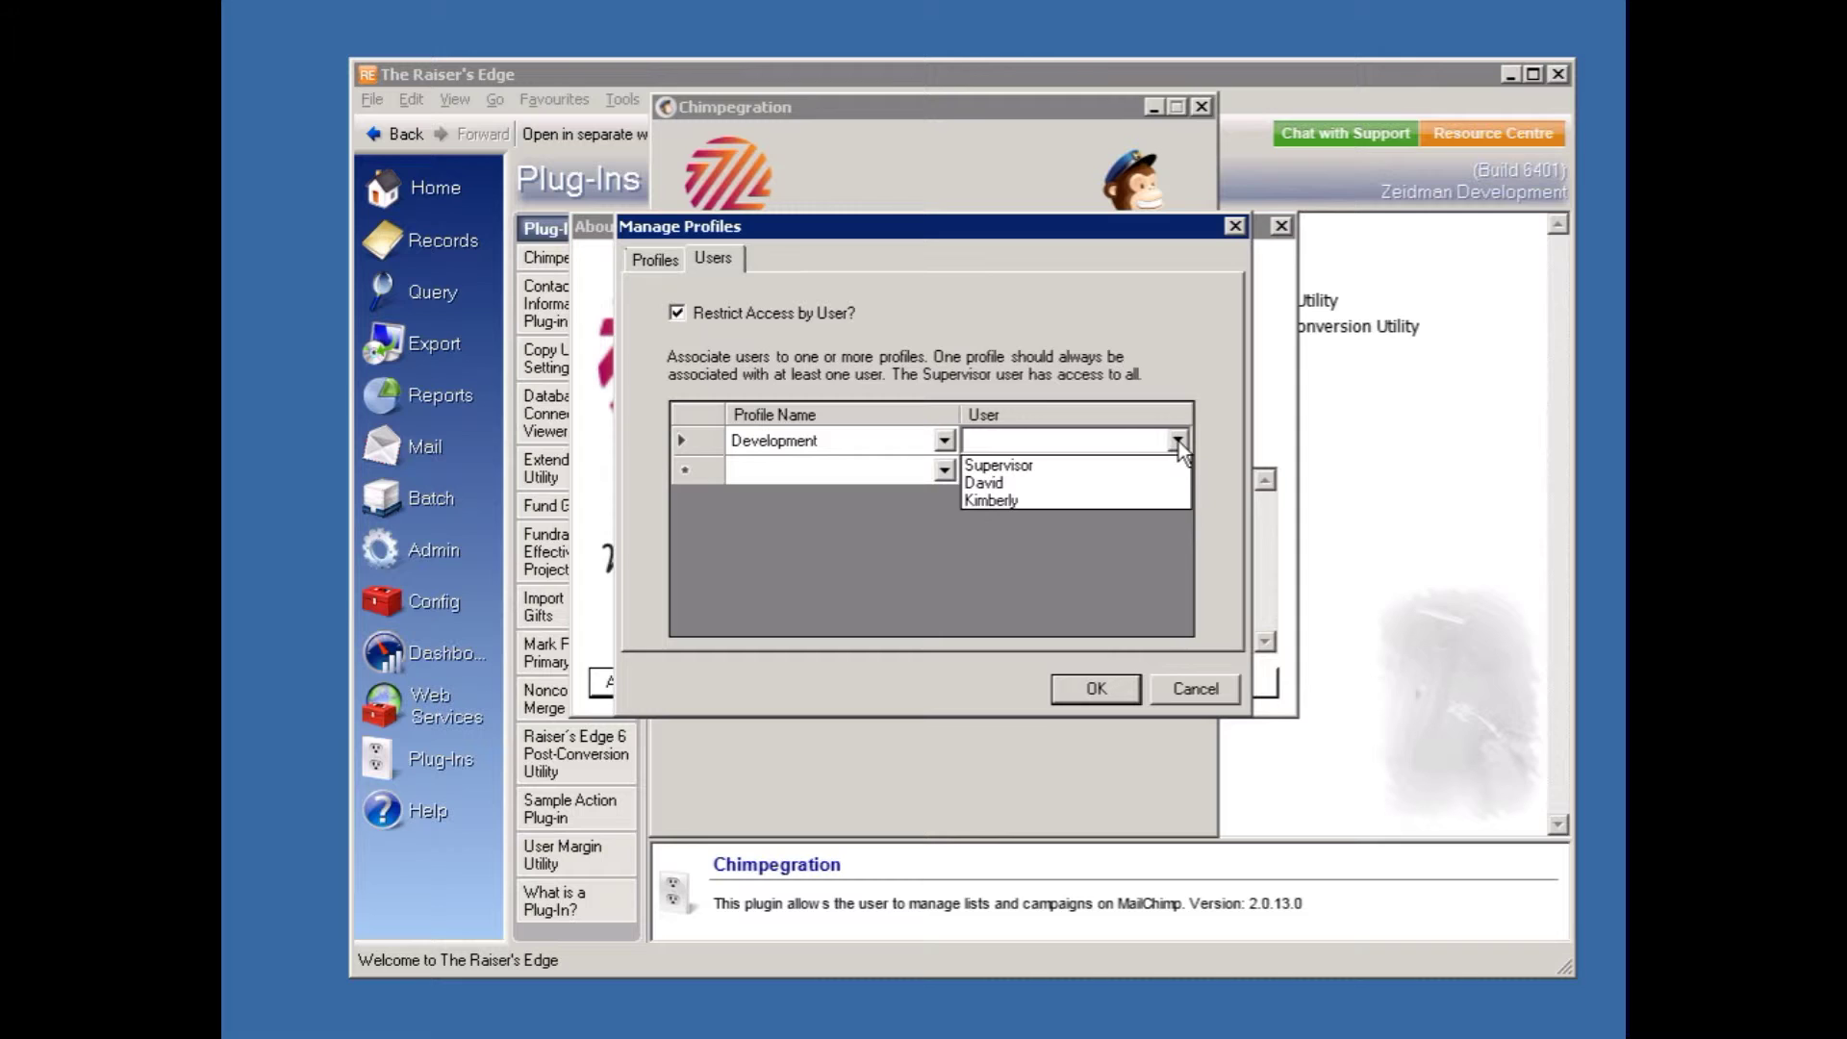
pyautogui.click(1049, 484)
# Step: Associate the Alumni profile with the same user in a second row
pyautogui.click(944, 469)
pyautogui.click(945, 471)
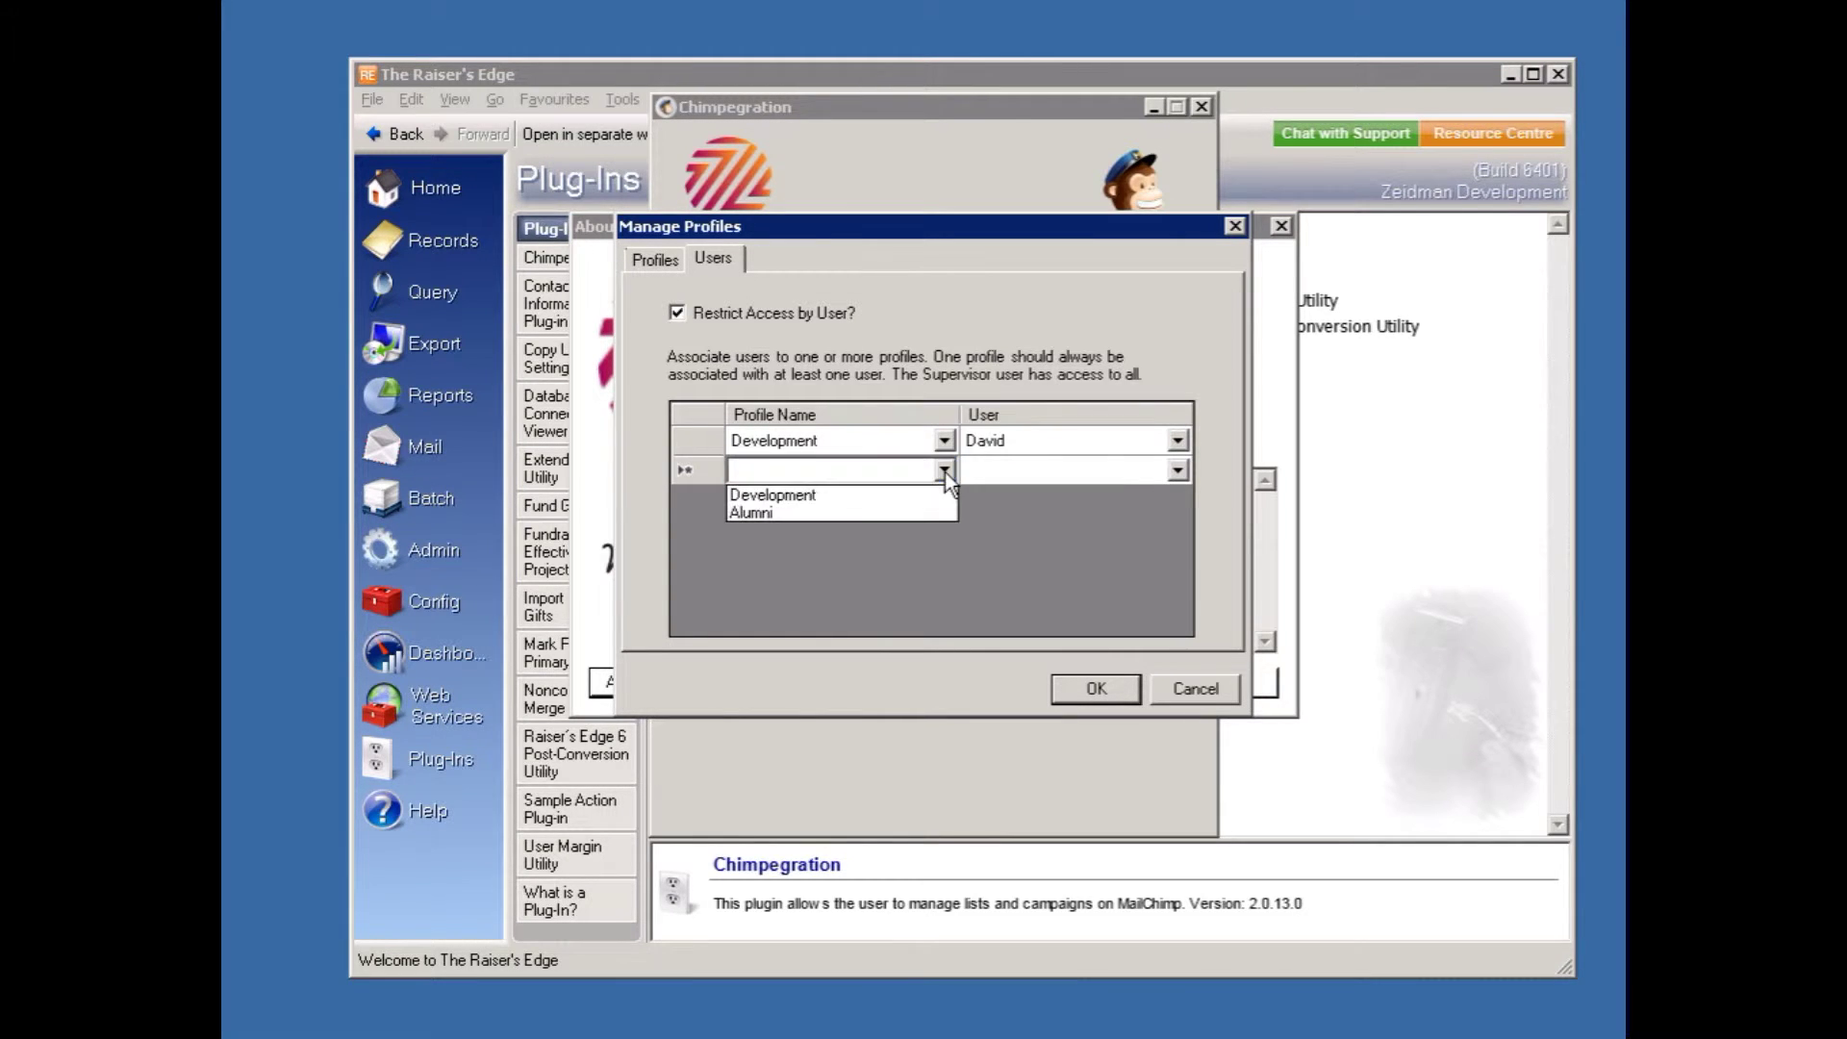
pyautogui.click(824, 510)
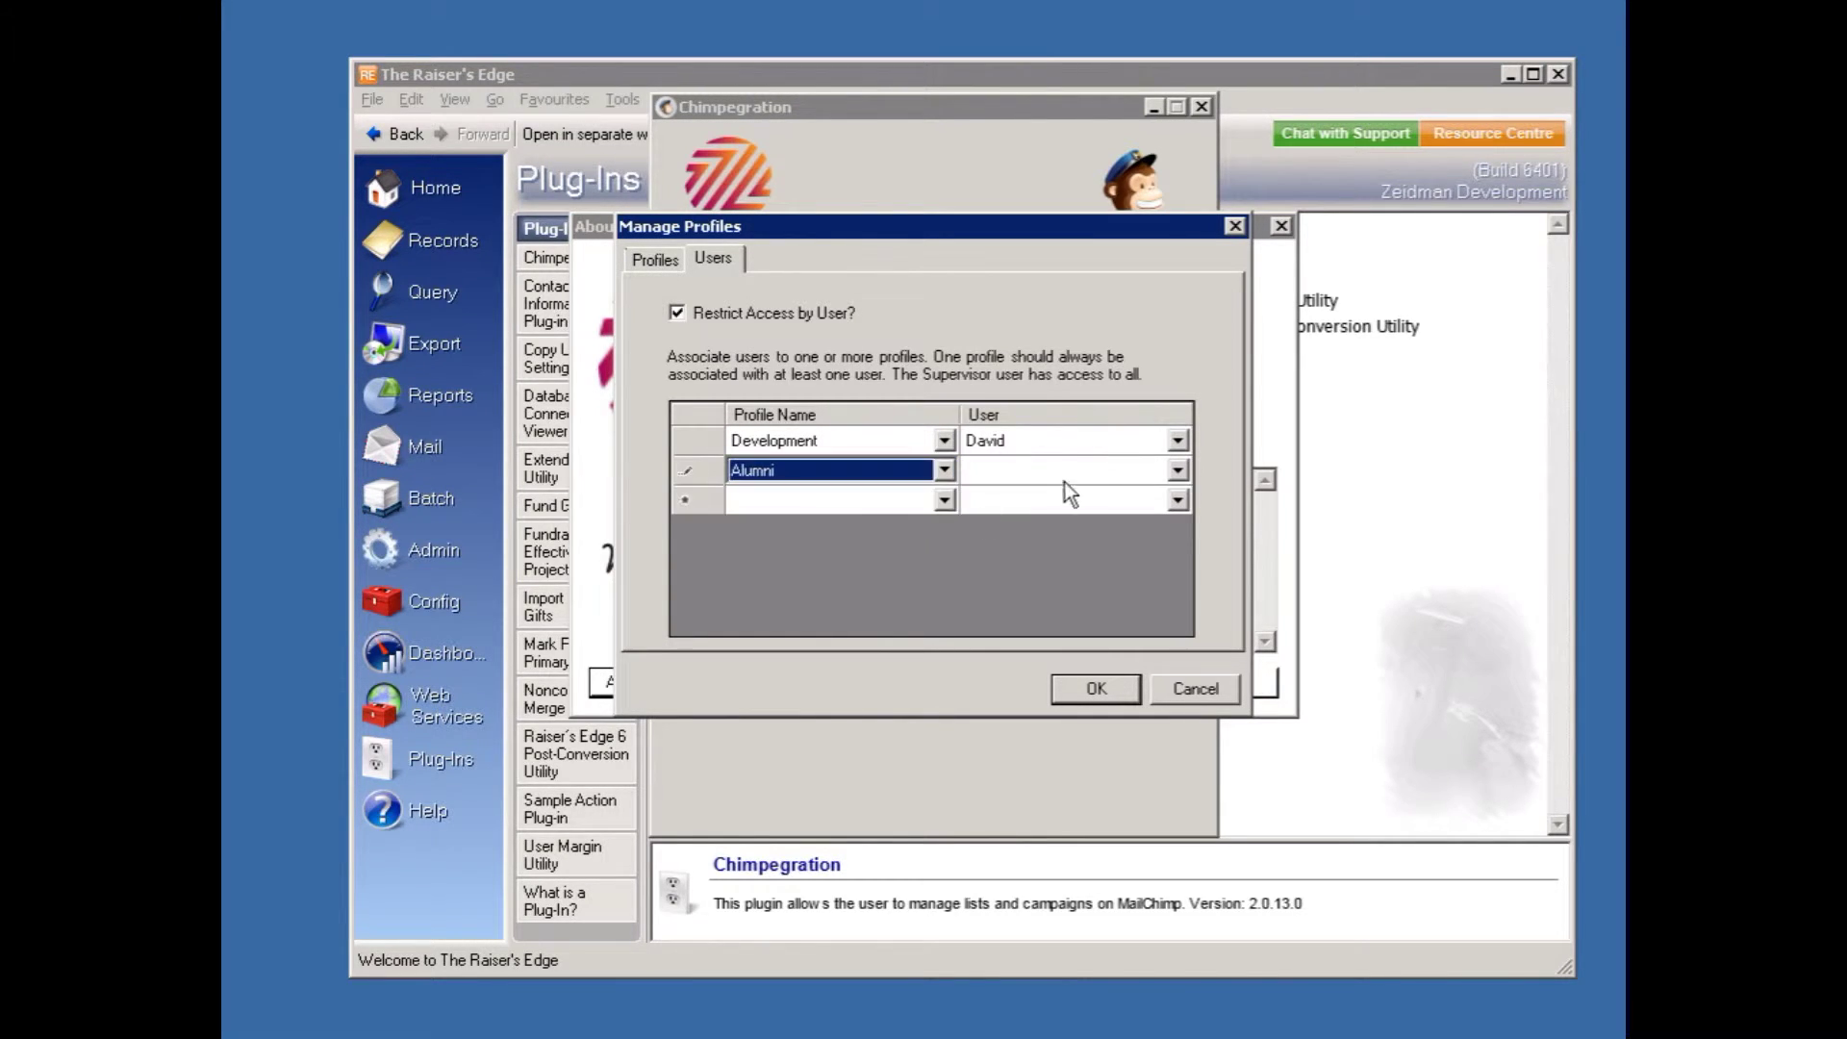
pyautogui.click(1179, 469)
pyautogui.click(1177, 468)
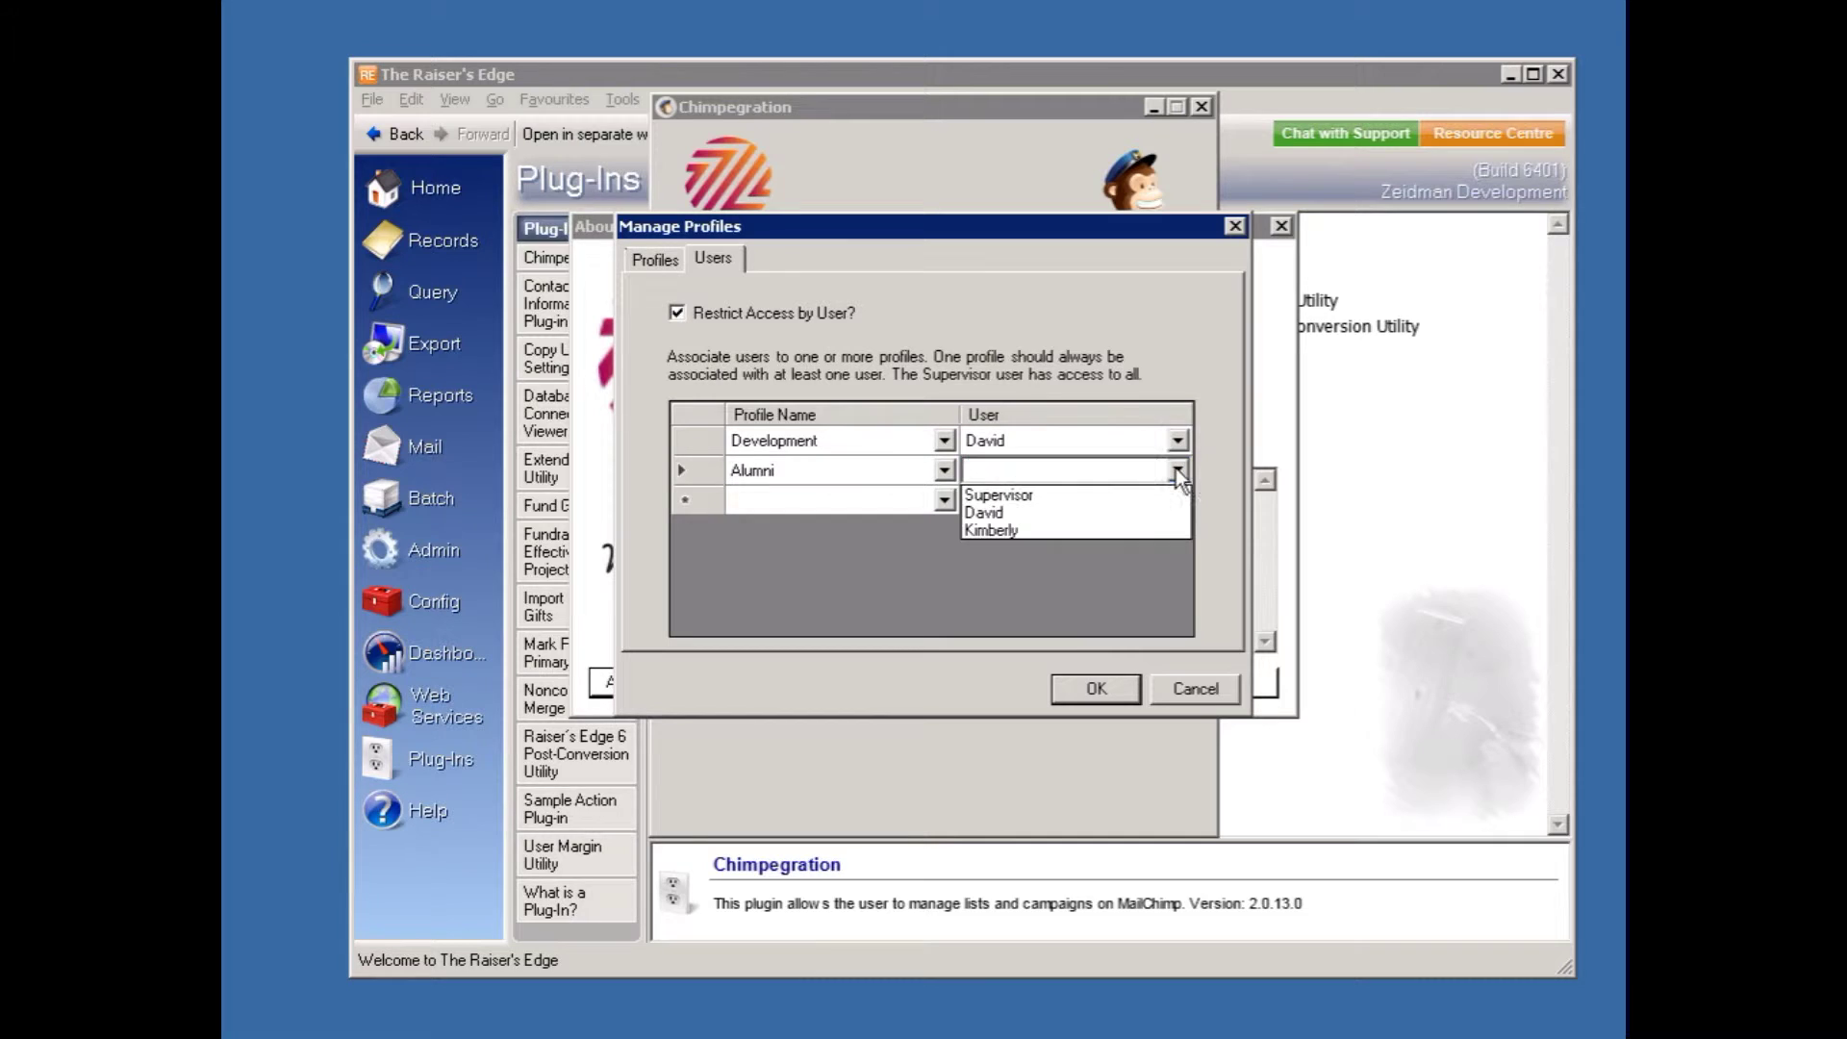
pyautogui.click(1053, 516)
# Step: Associate the Alumni profile with the last listed user in a third row, and save the profile settings
pyautogui.click(944, 508)
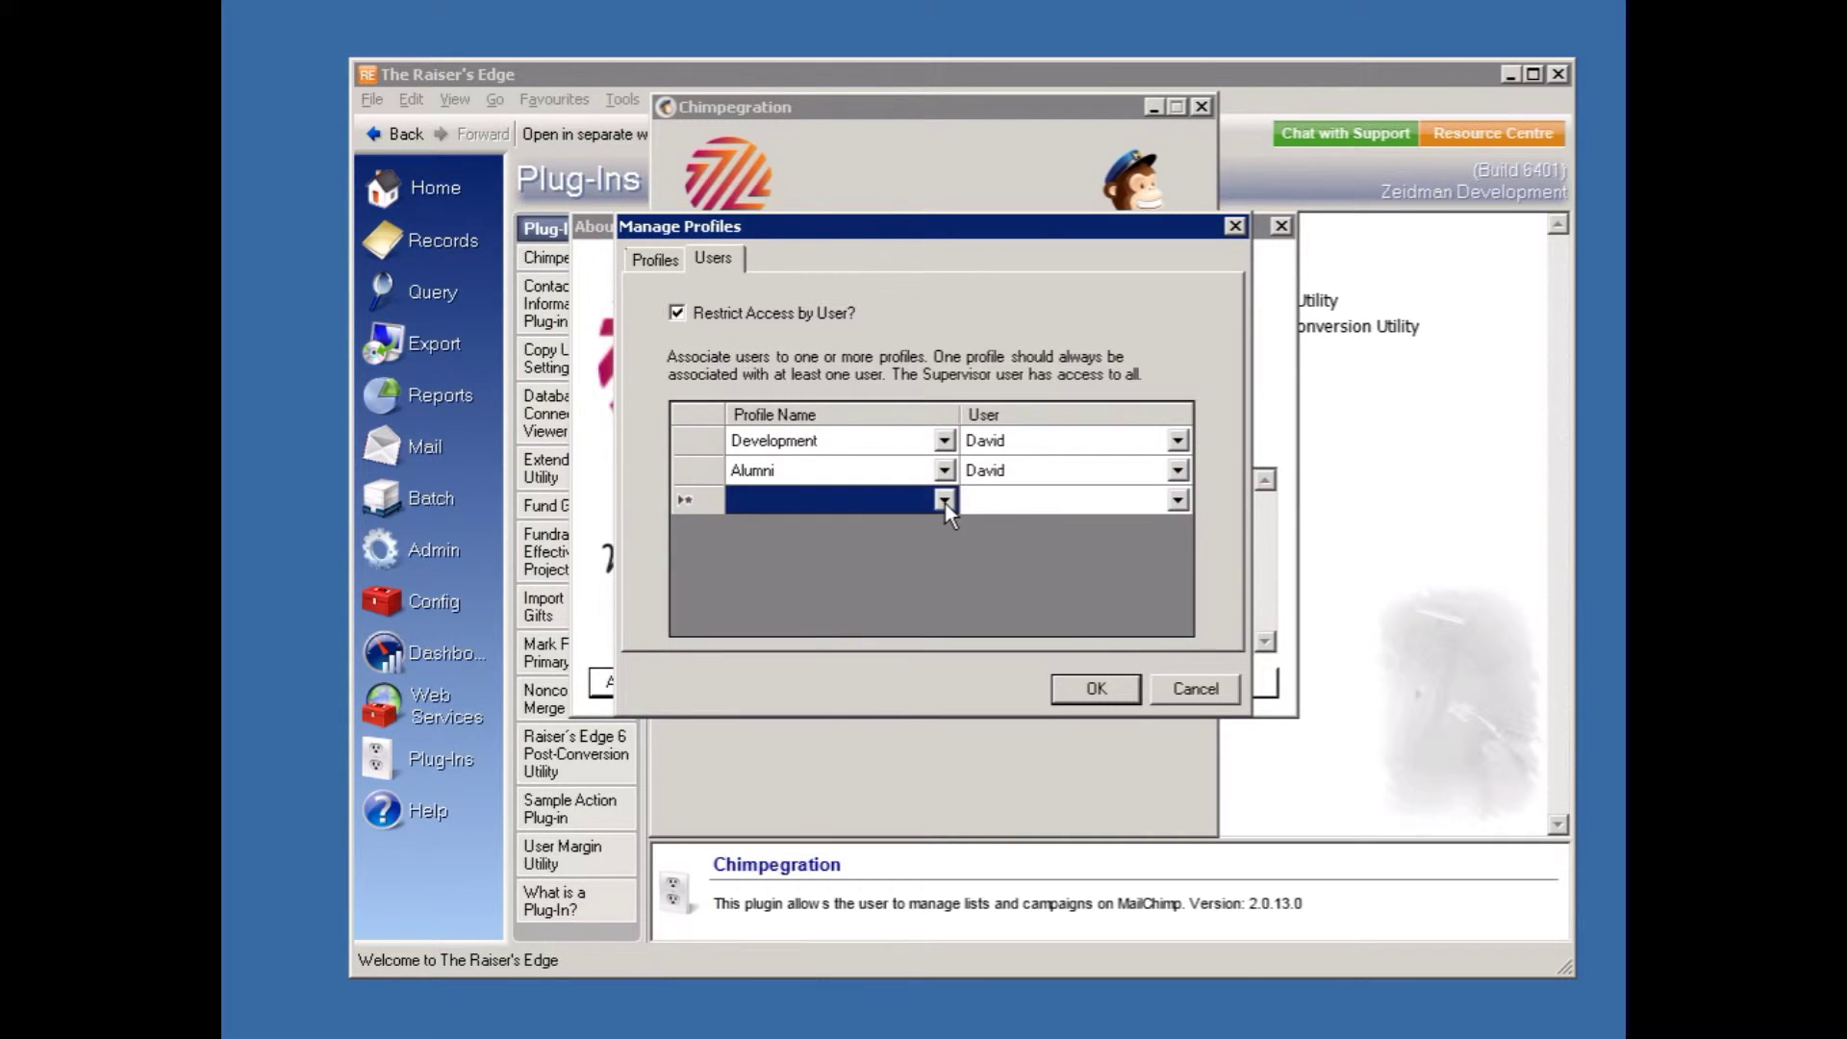
pyautogui.click(945, 504)
pyautogui.click(843, 543)
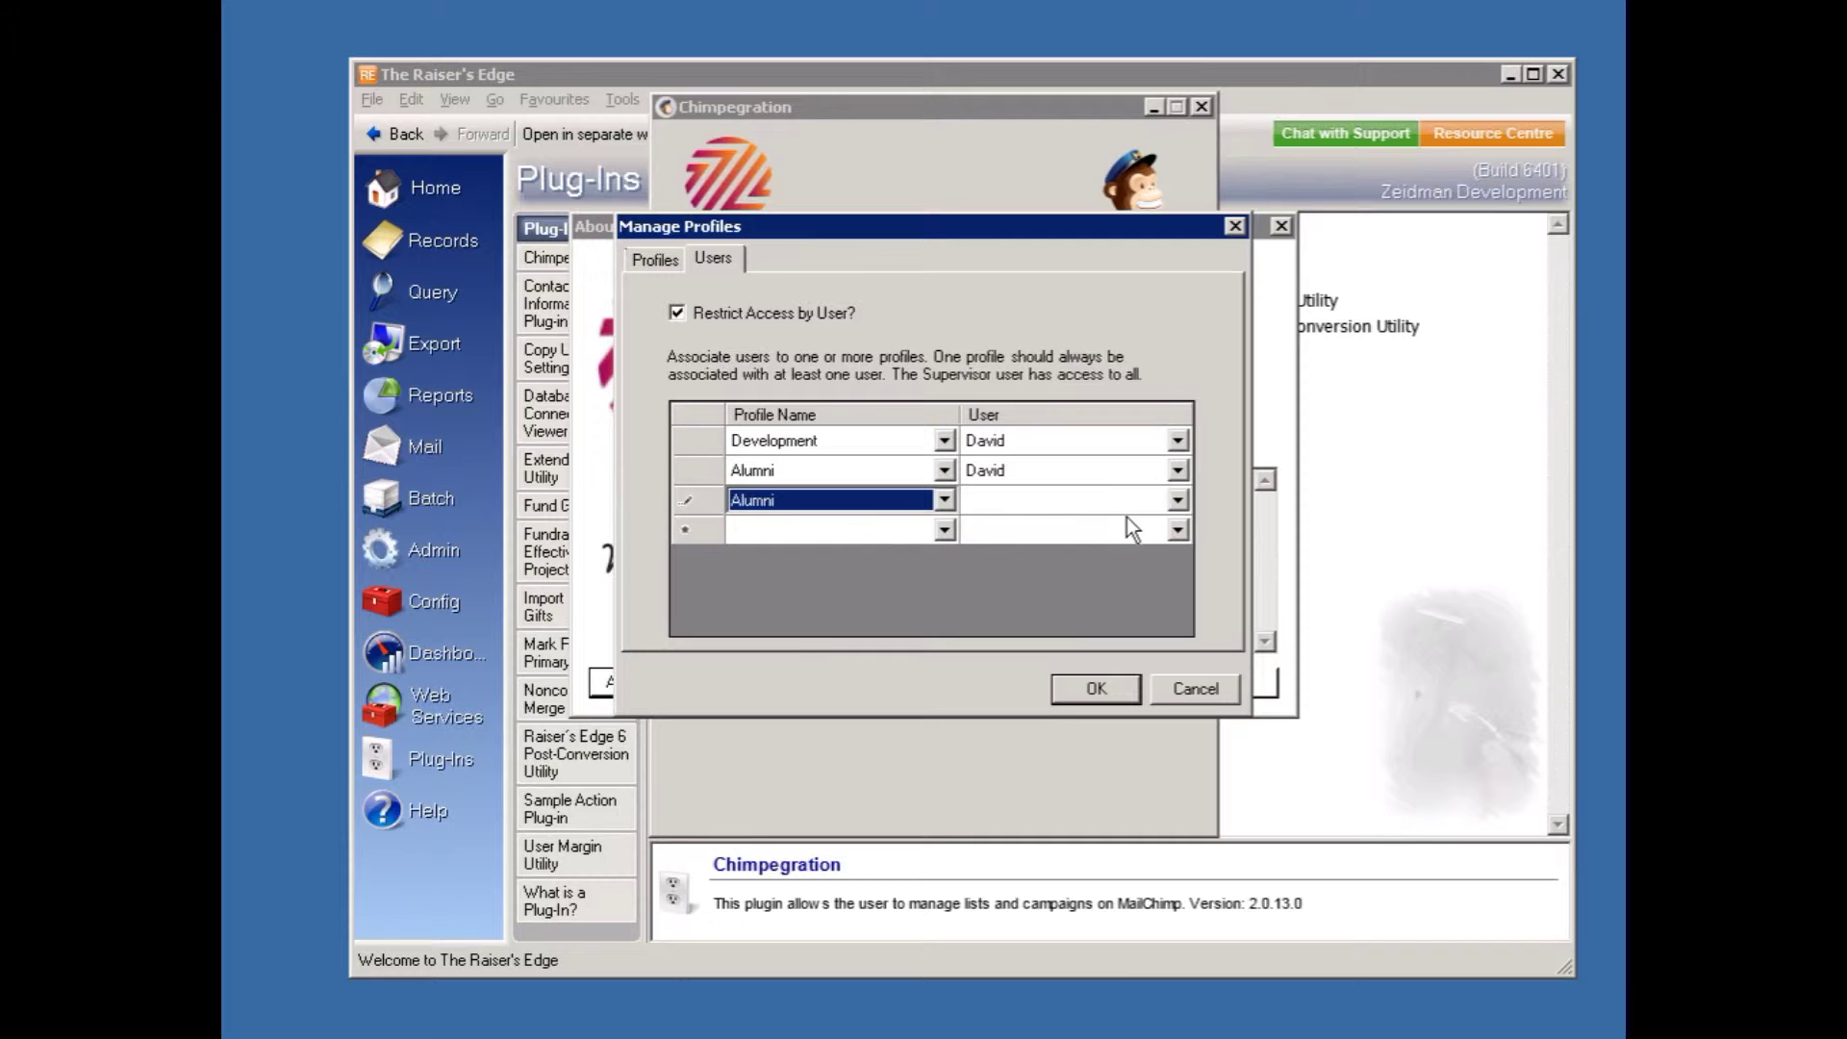
pyautogui.click(1175, 499)
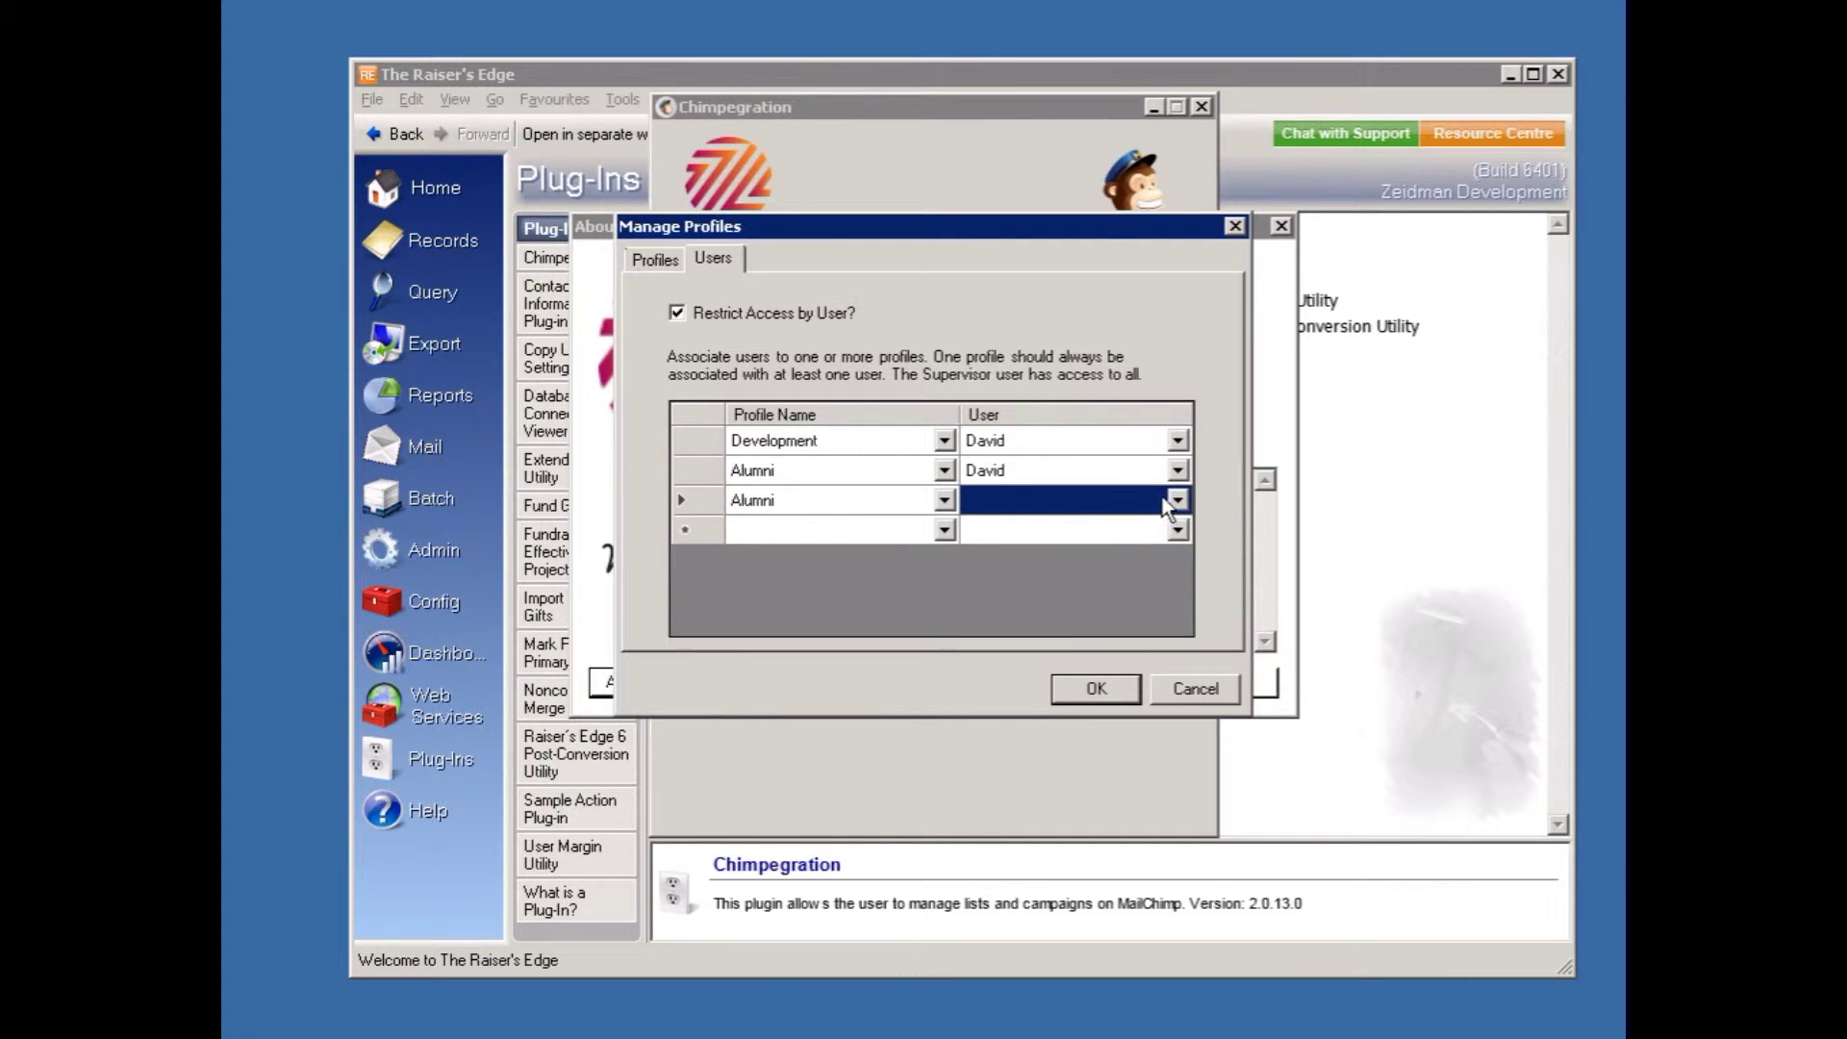
pyautogui.click(1178, 499)
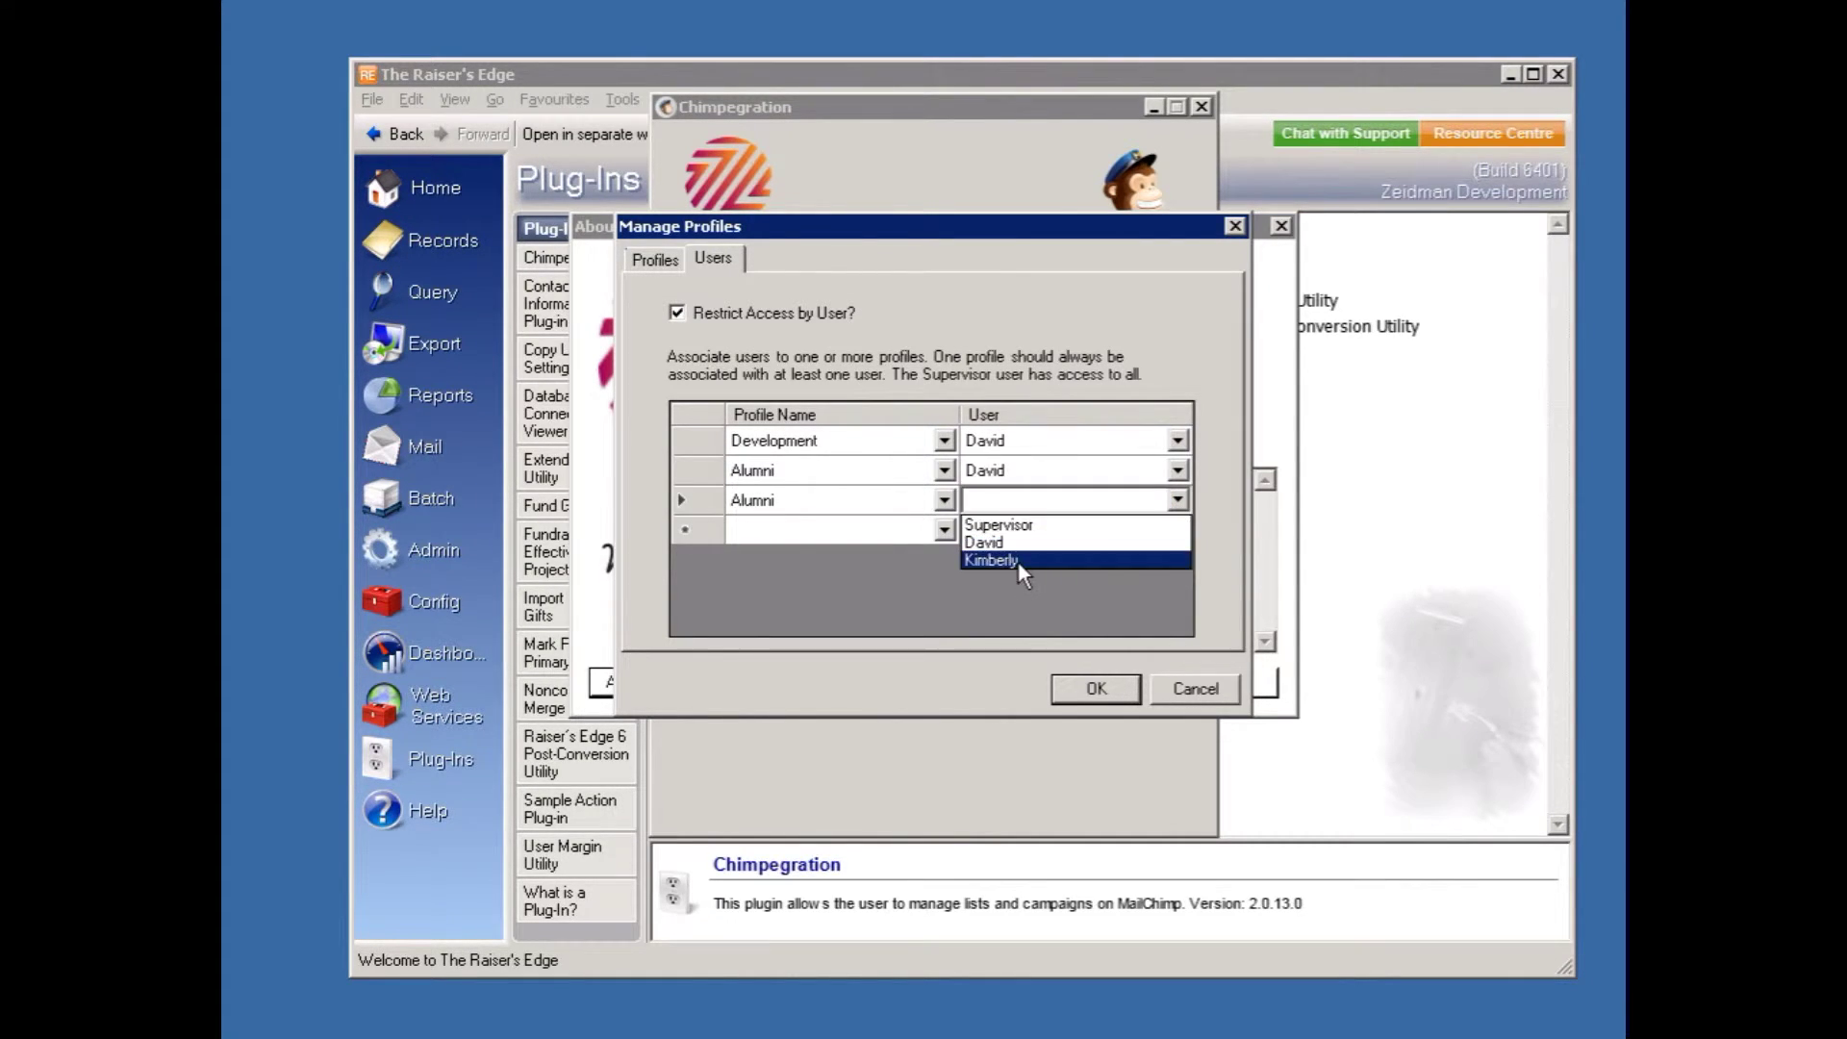
pyautogui.click(993, 562)
pyautogui.click(1083, 691)
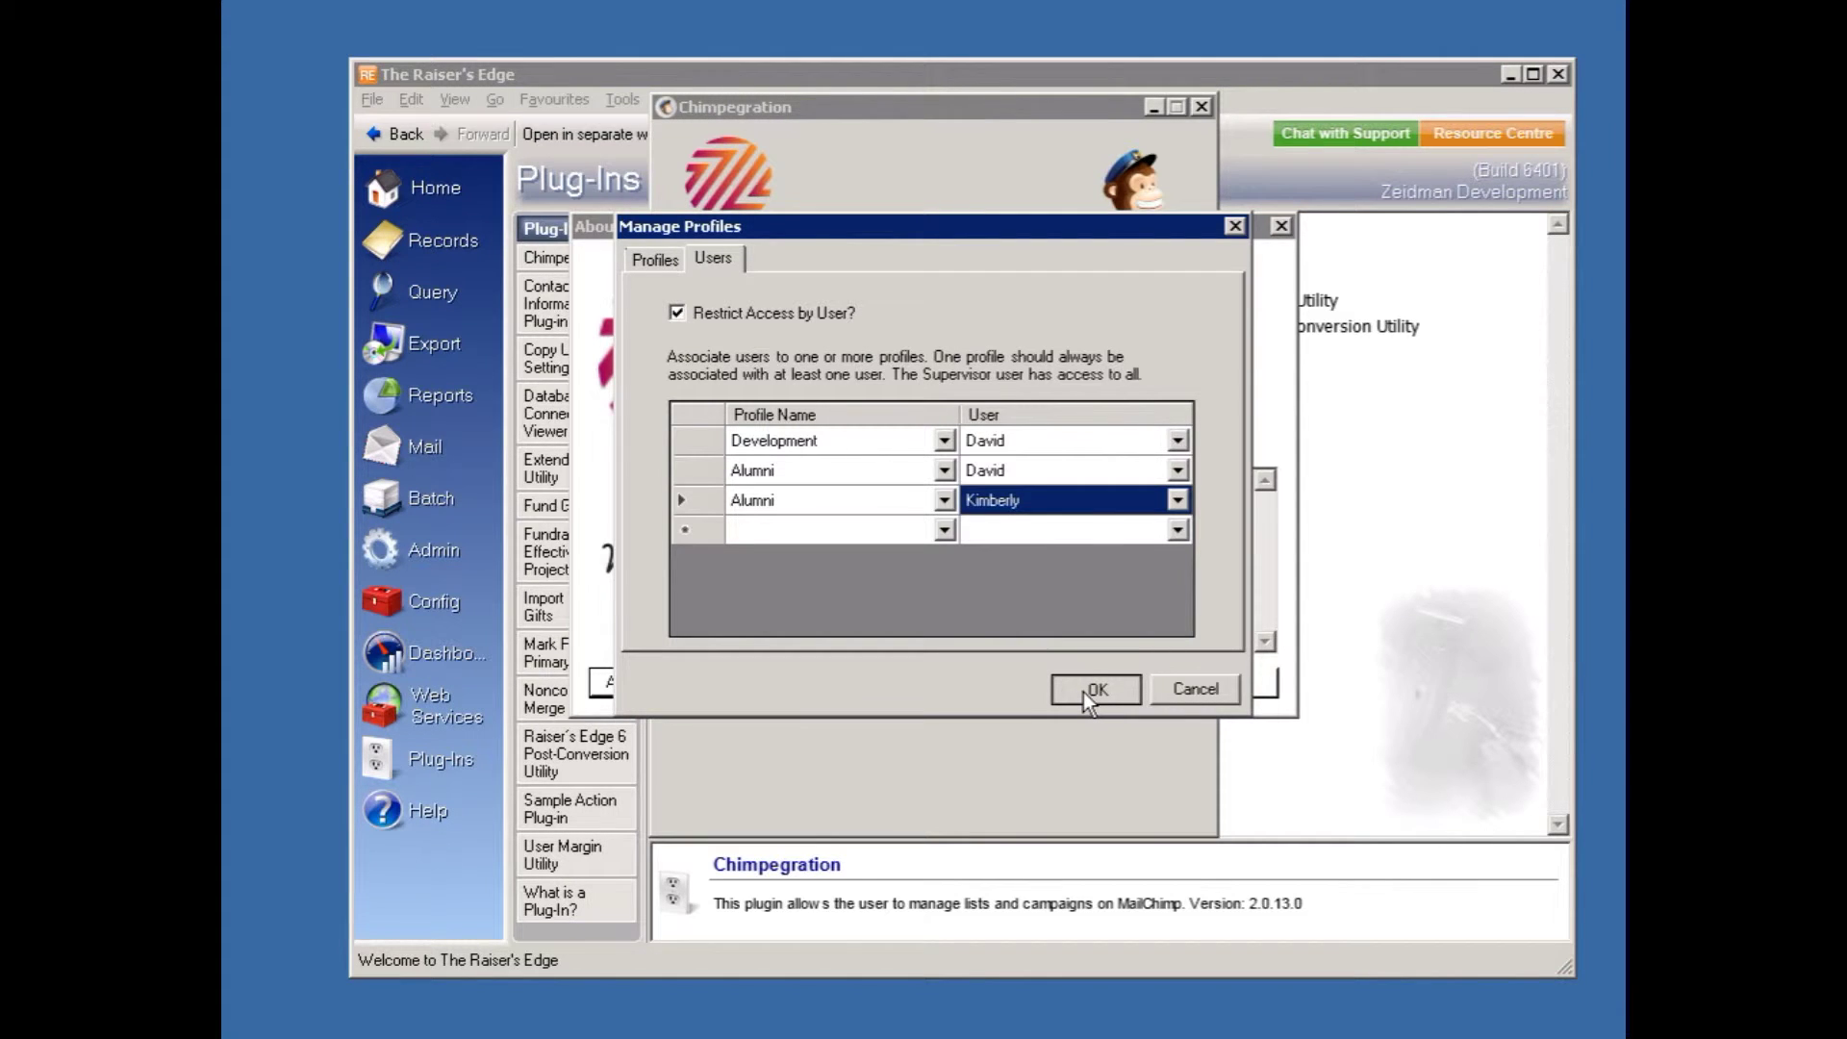
pyautogui.click(1214, 686)
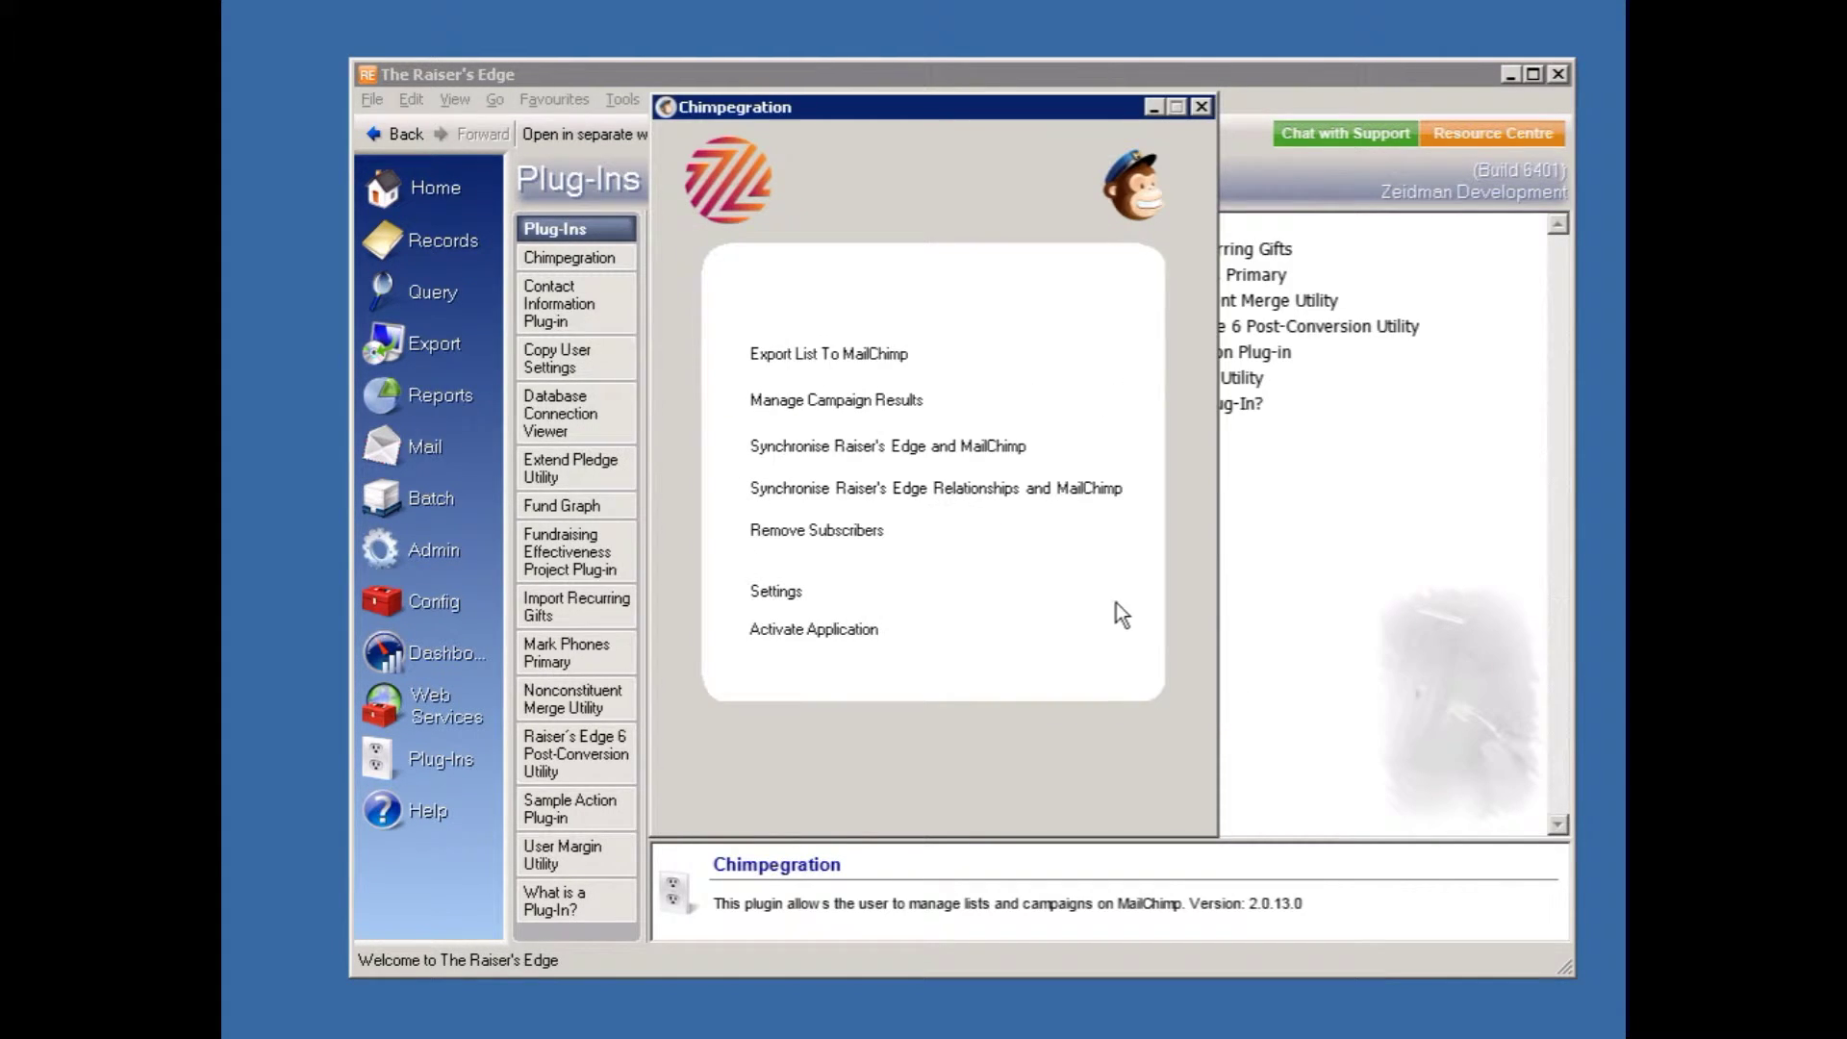
# Step: Restart the Chimpegration plug-in using the Development profile
pyautogui.click(1202, 108)
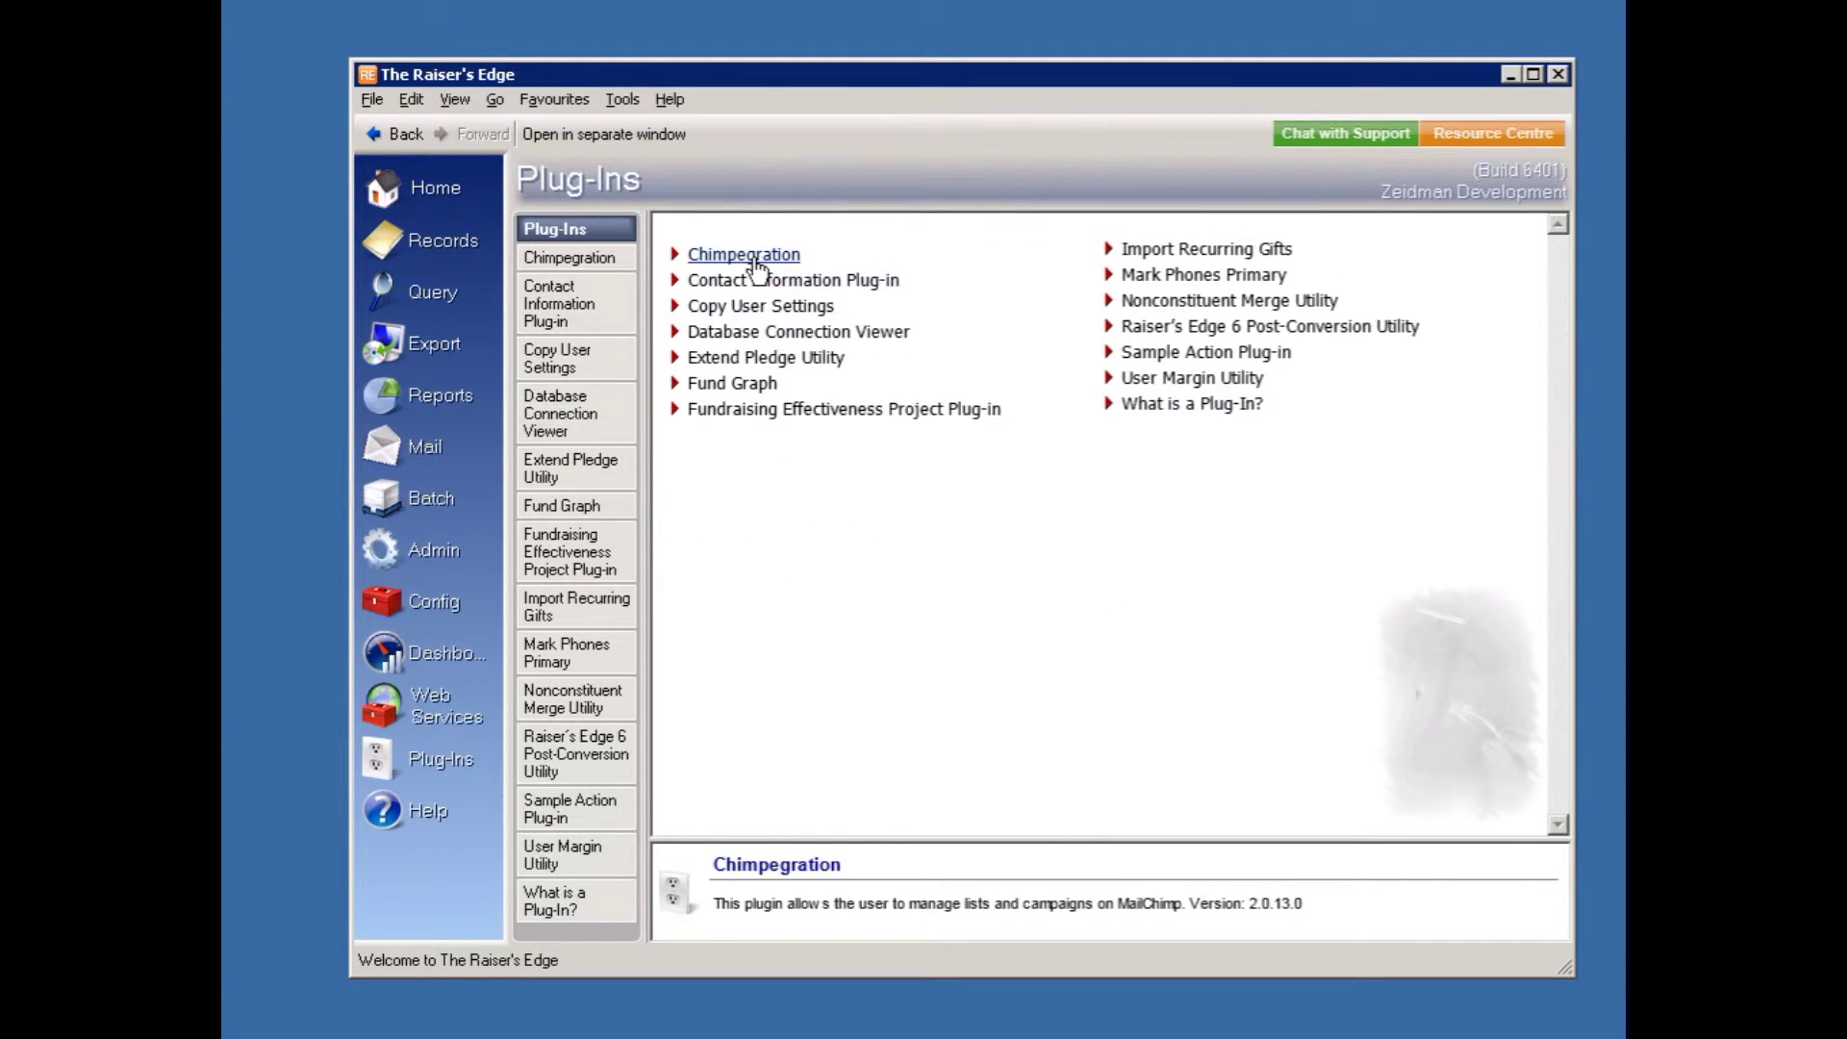
pyautogui.click(750, 255)
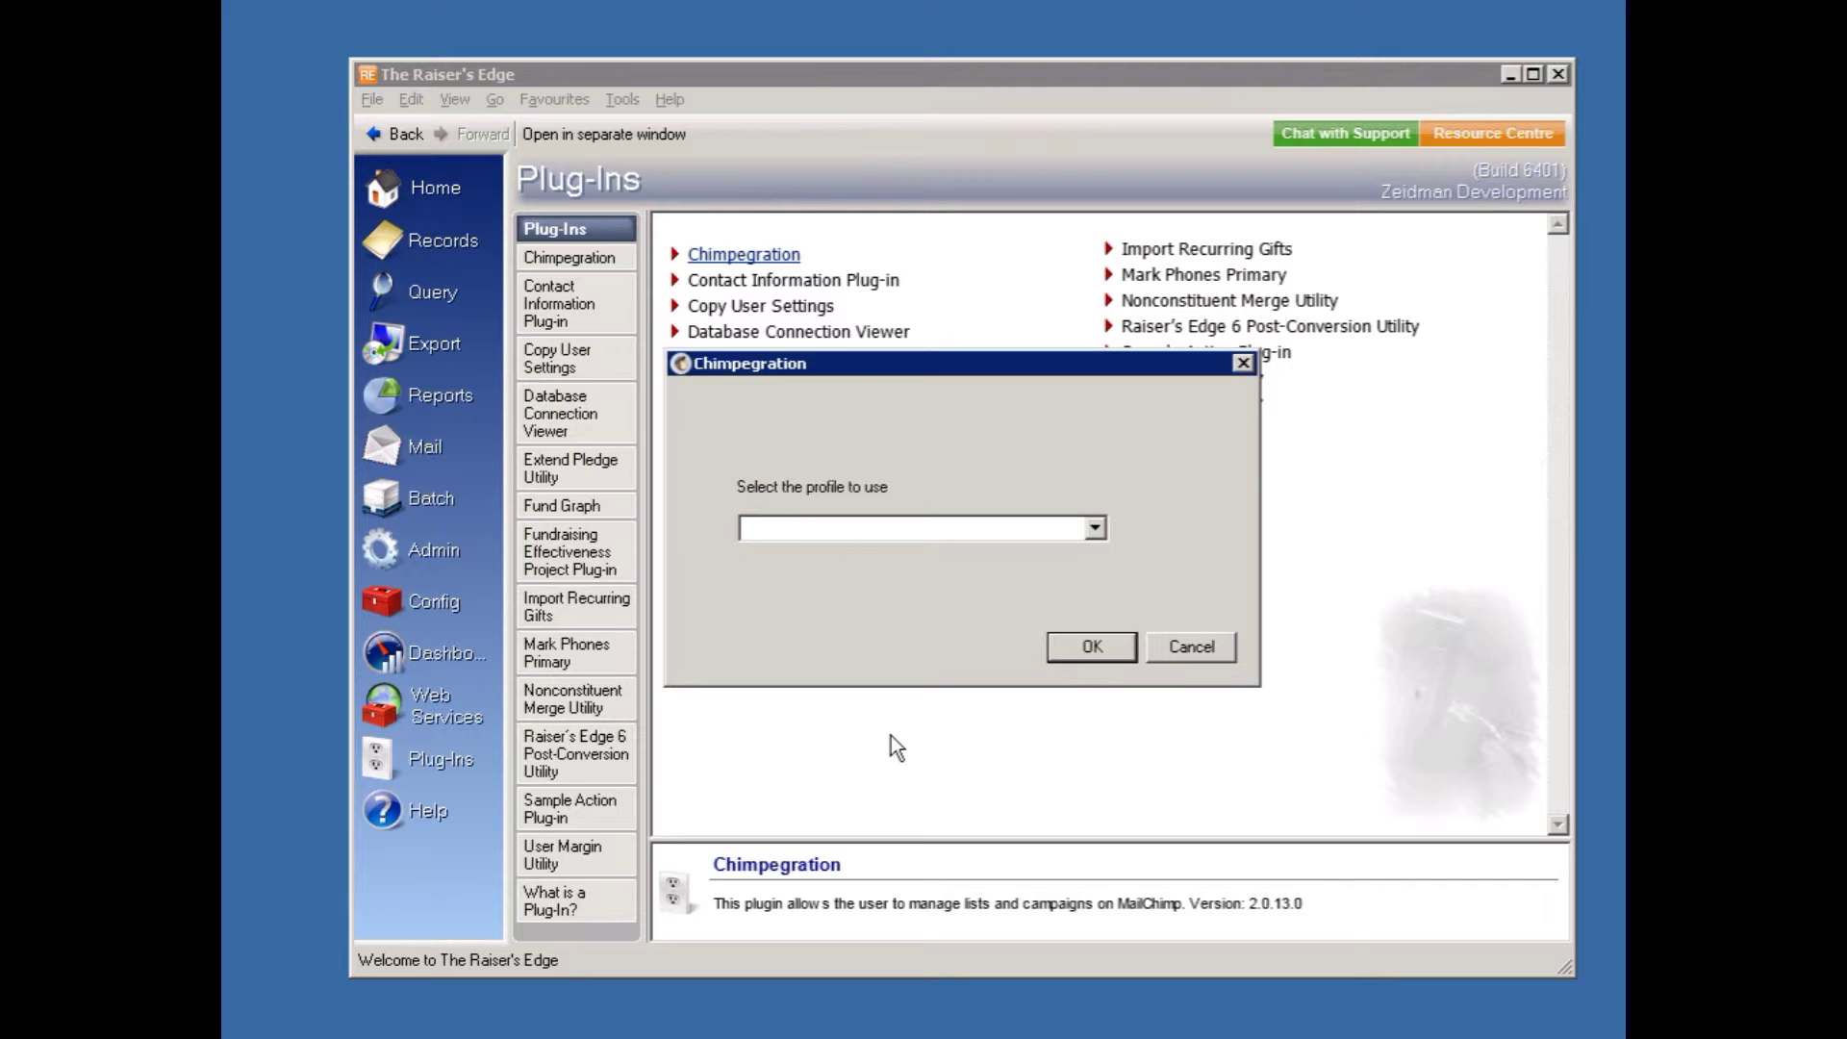
pyautogui.click(1094, 528)
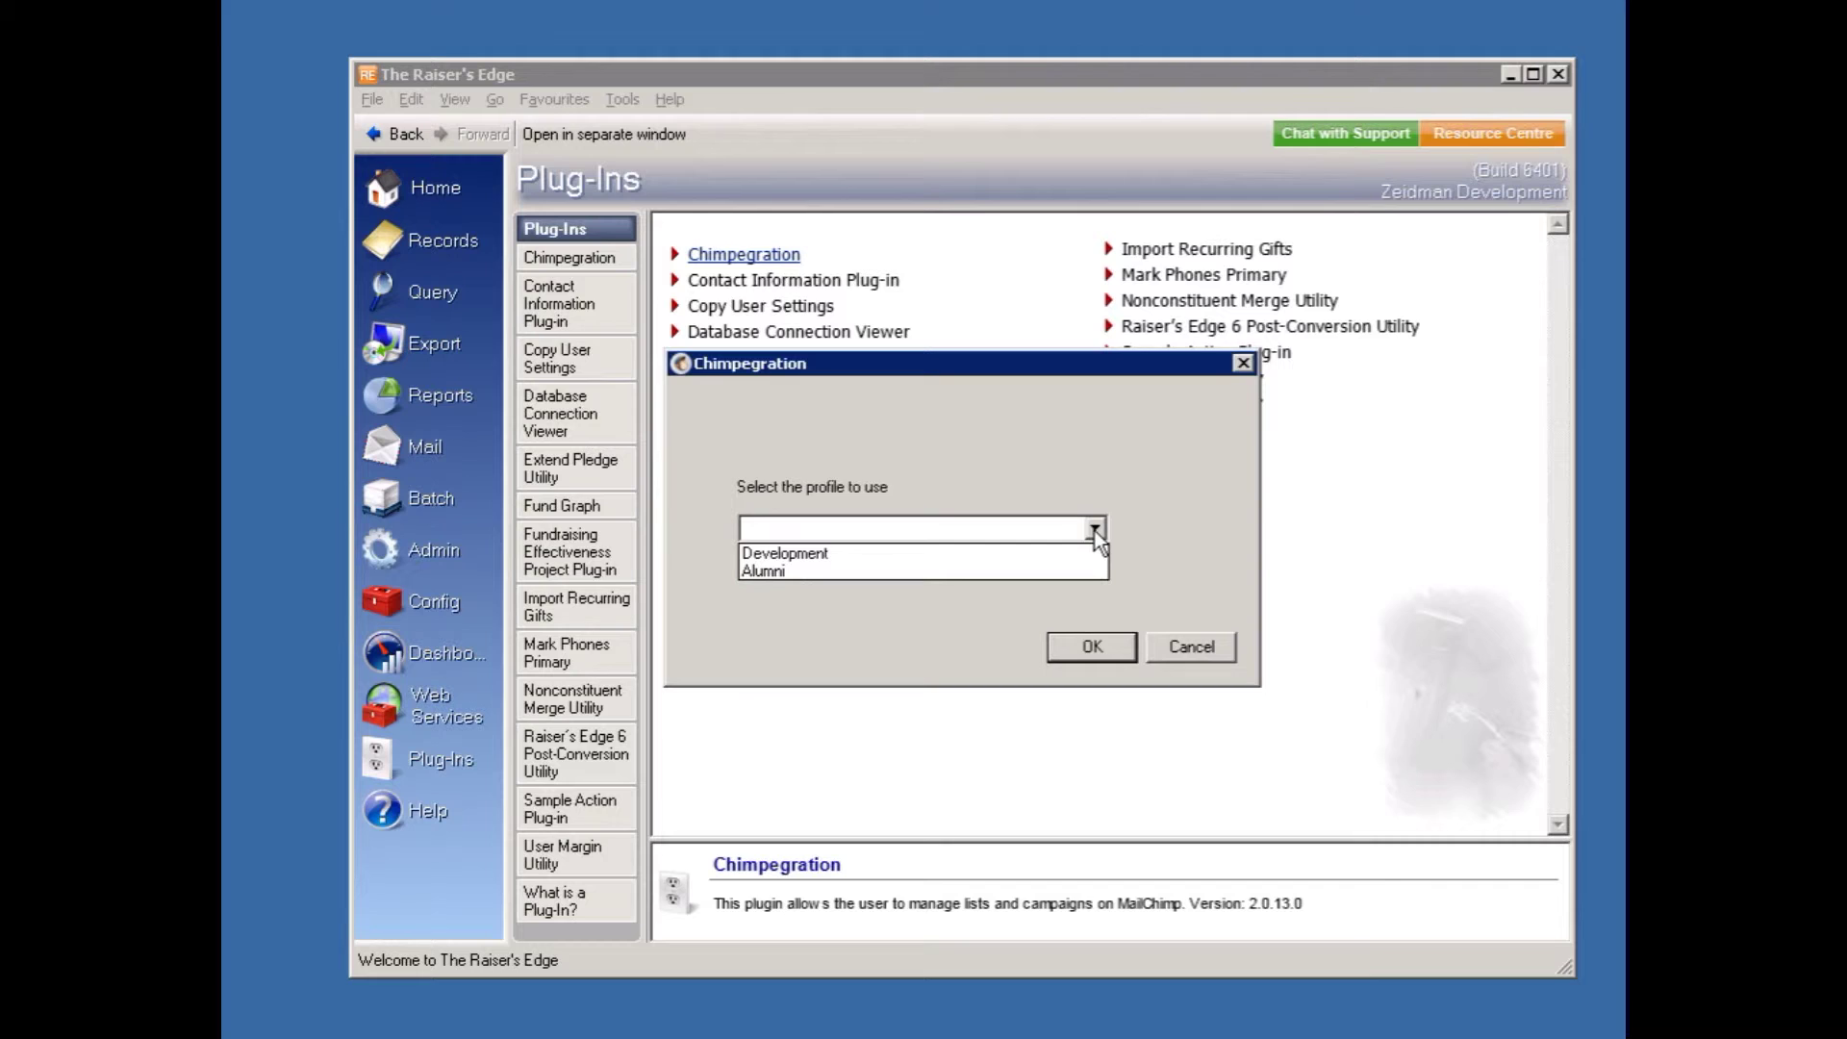
pyautogui.click(1035, 556)
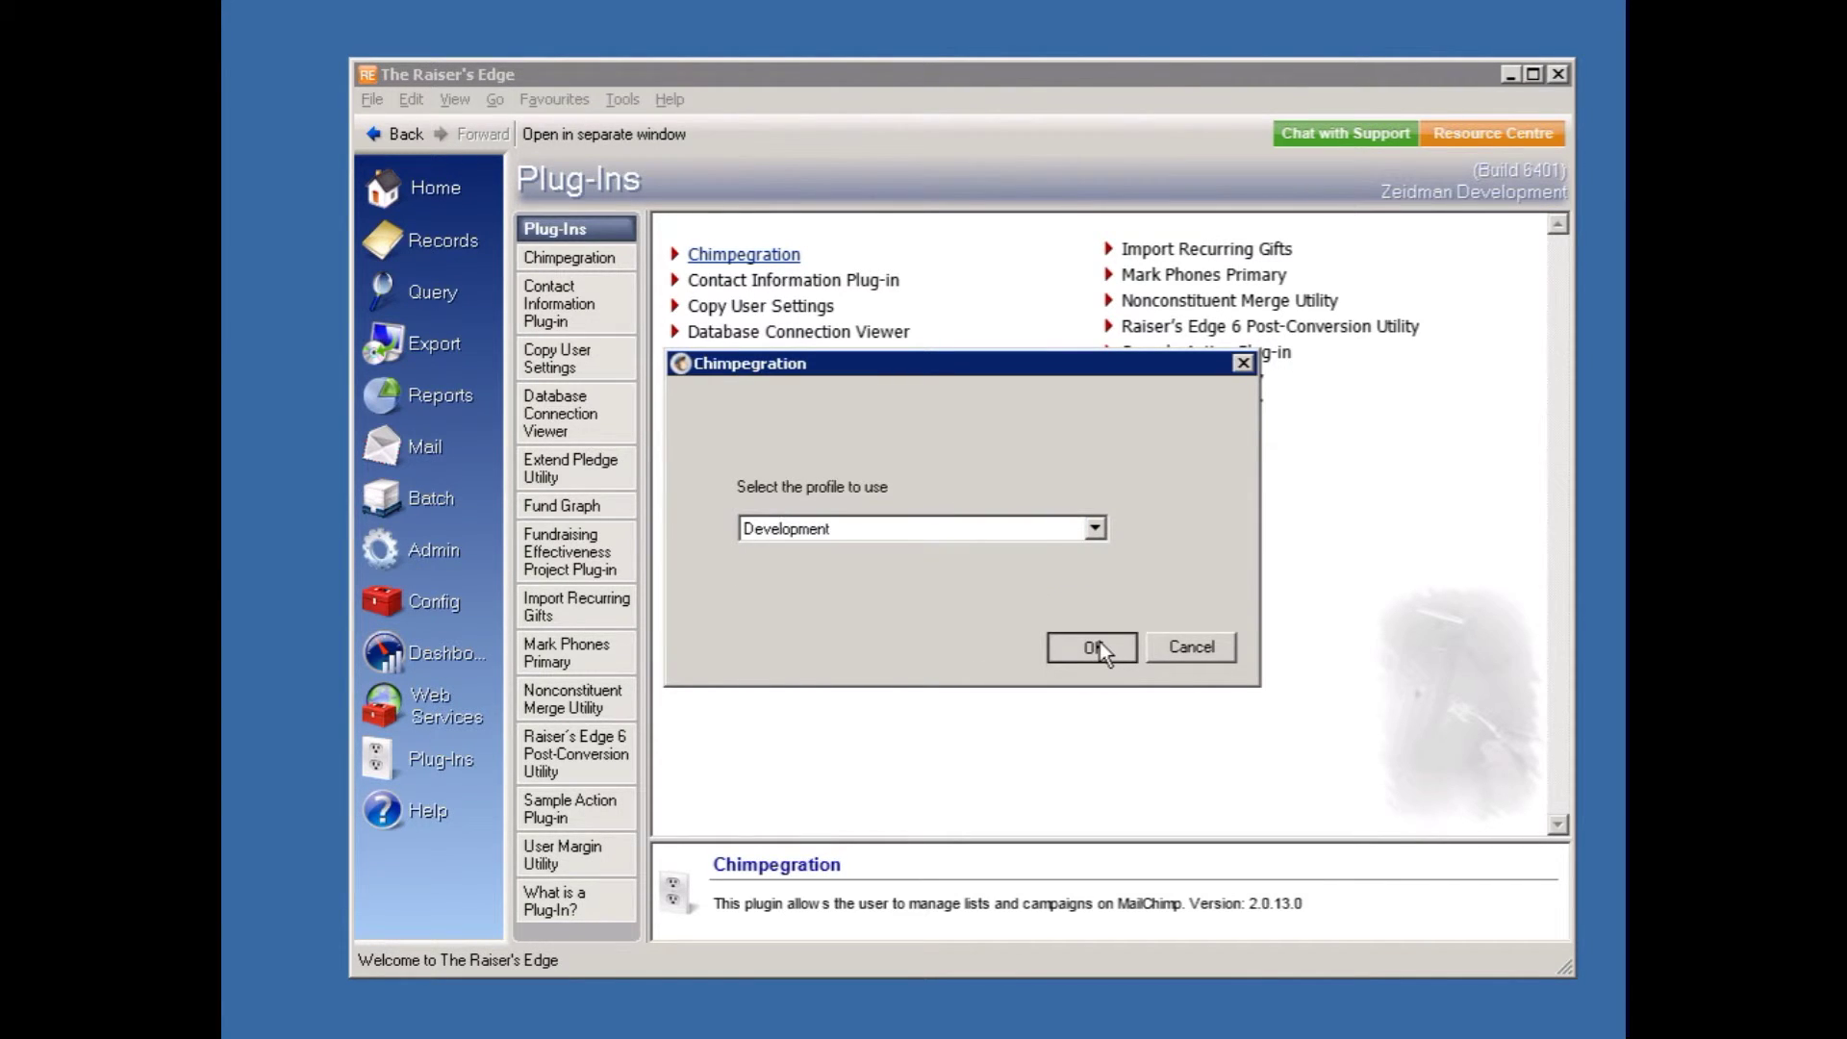
pyautogui.click(1100, 644)
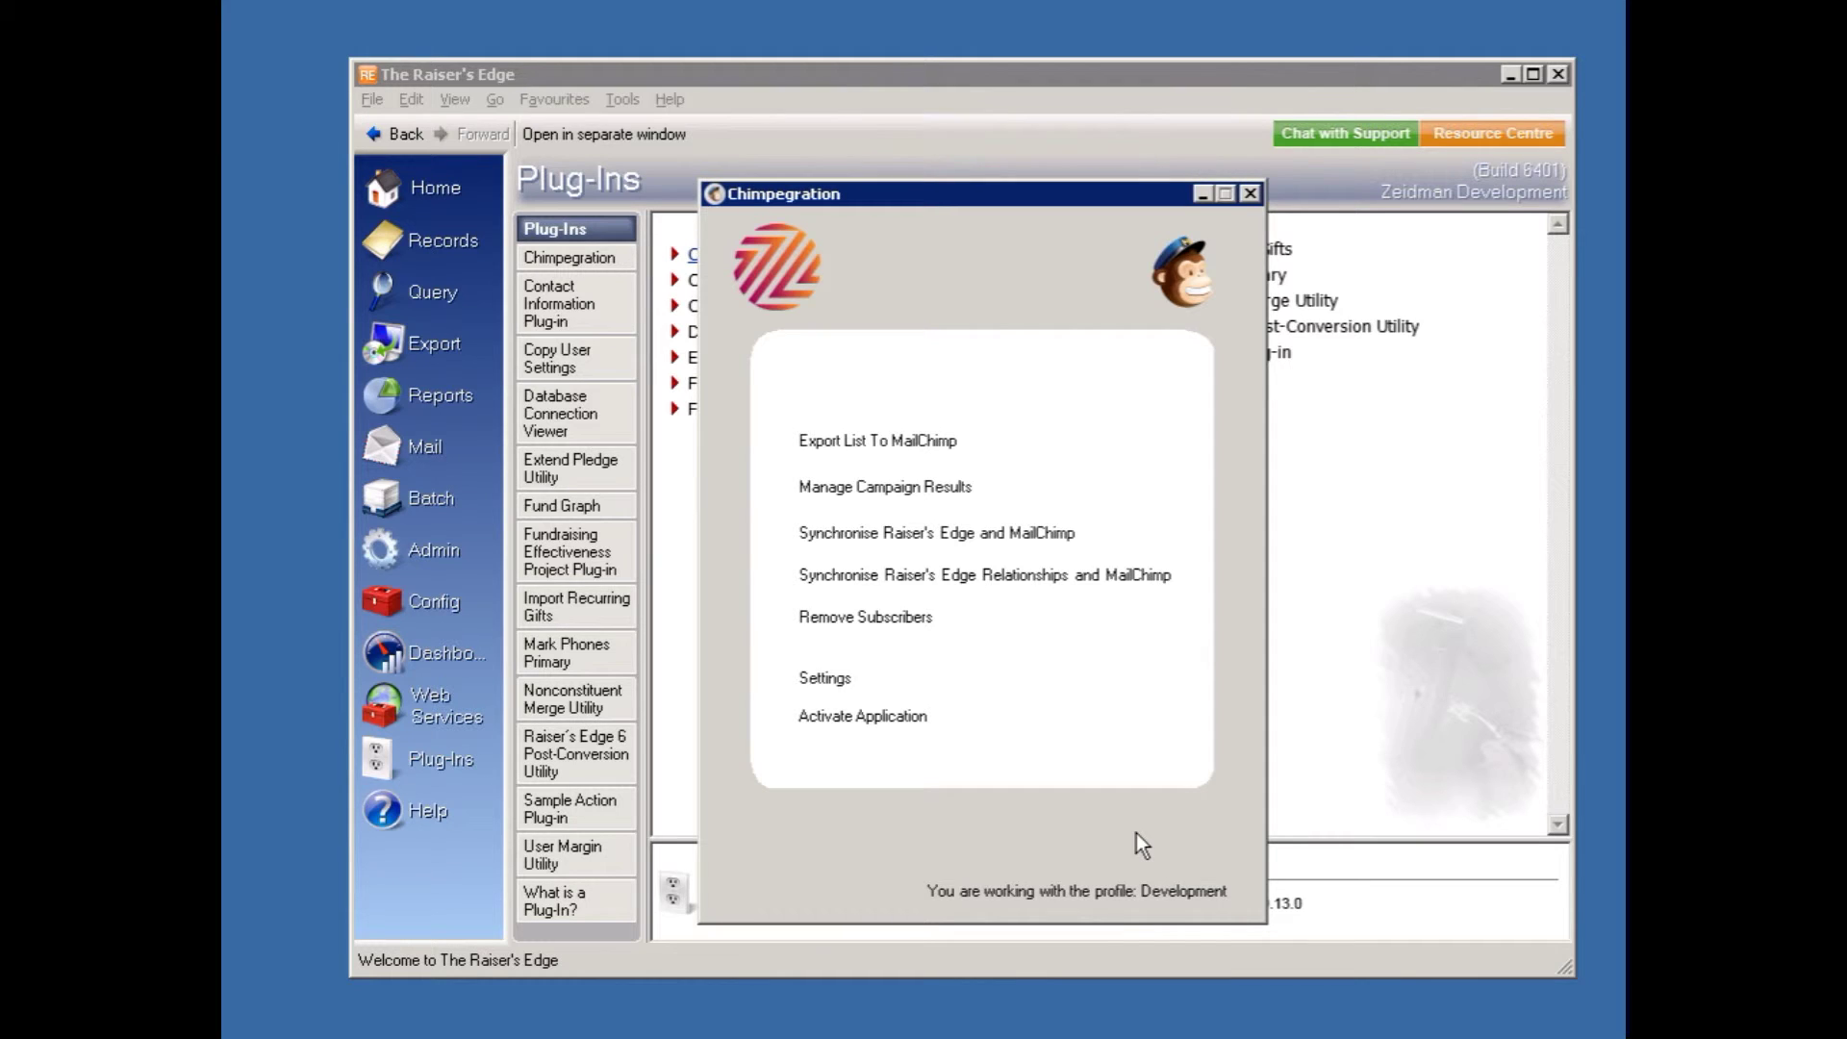
# Step: Close Chimpegration and sign in again to the Zeidman Development database as the Alumni-only user, entering the account password
pyautogui.click(1250, 196)
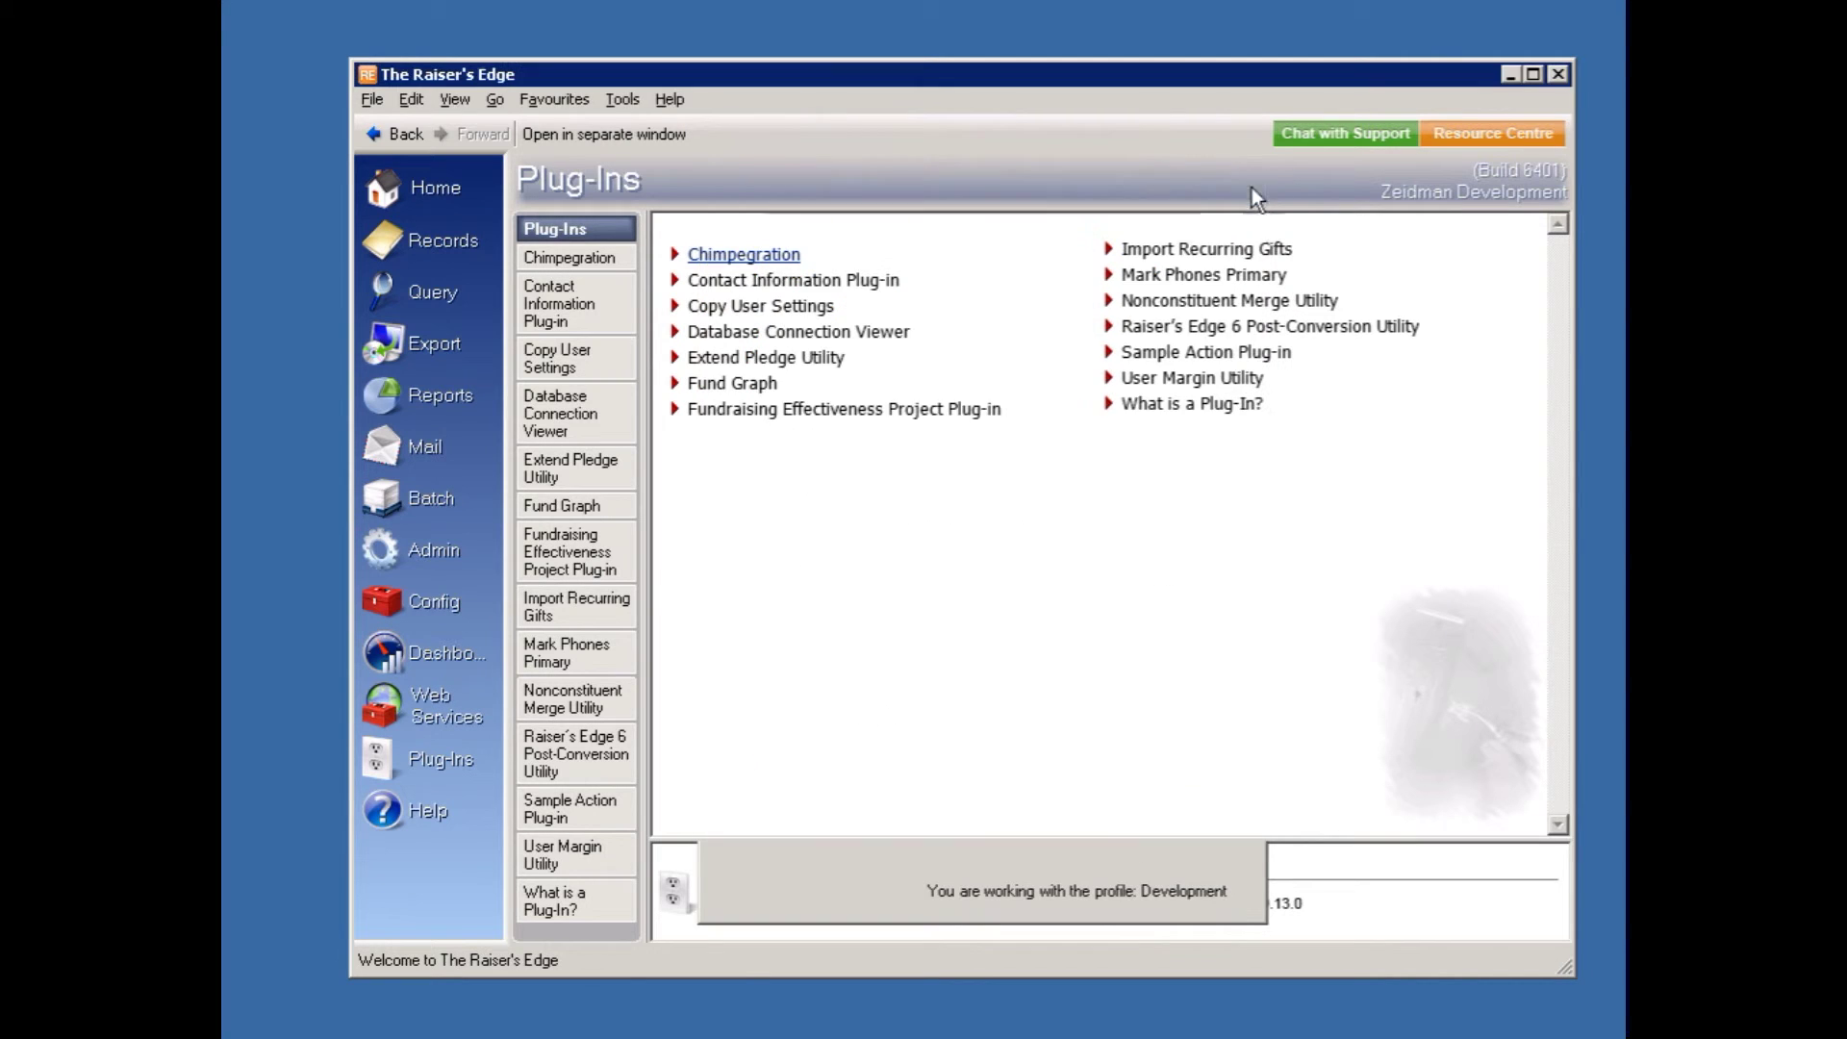
pyautogui.click(372, 99)
pyautogui.click(441, 227)
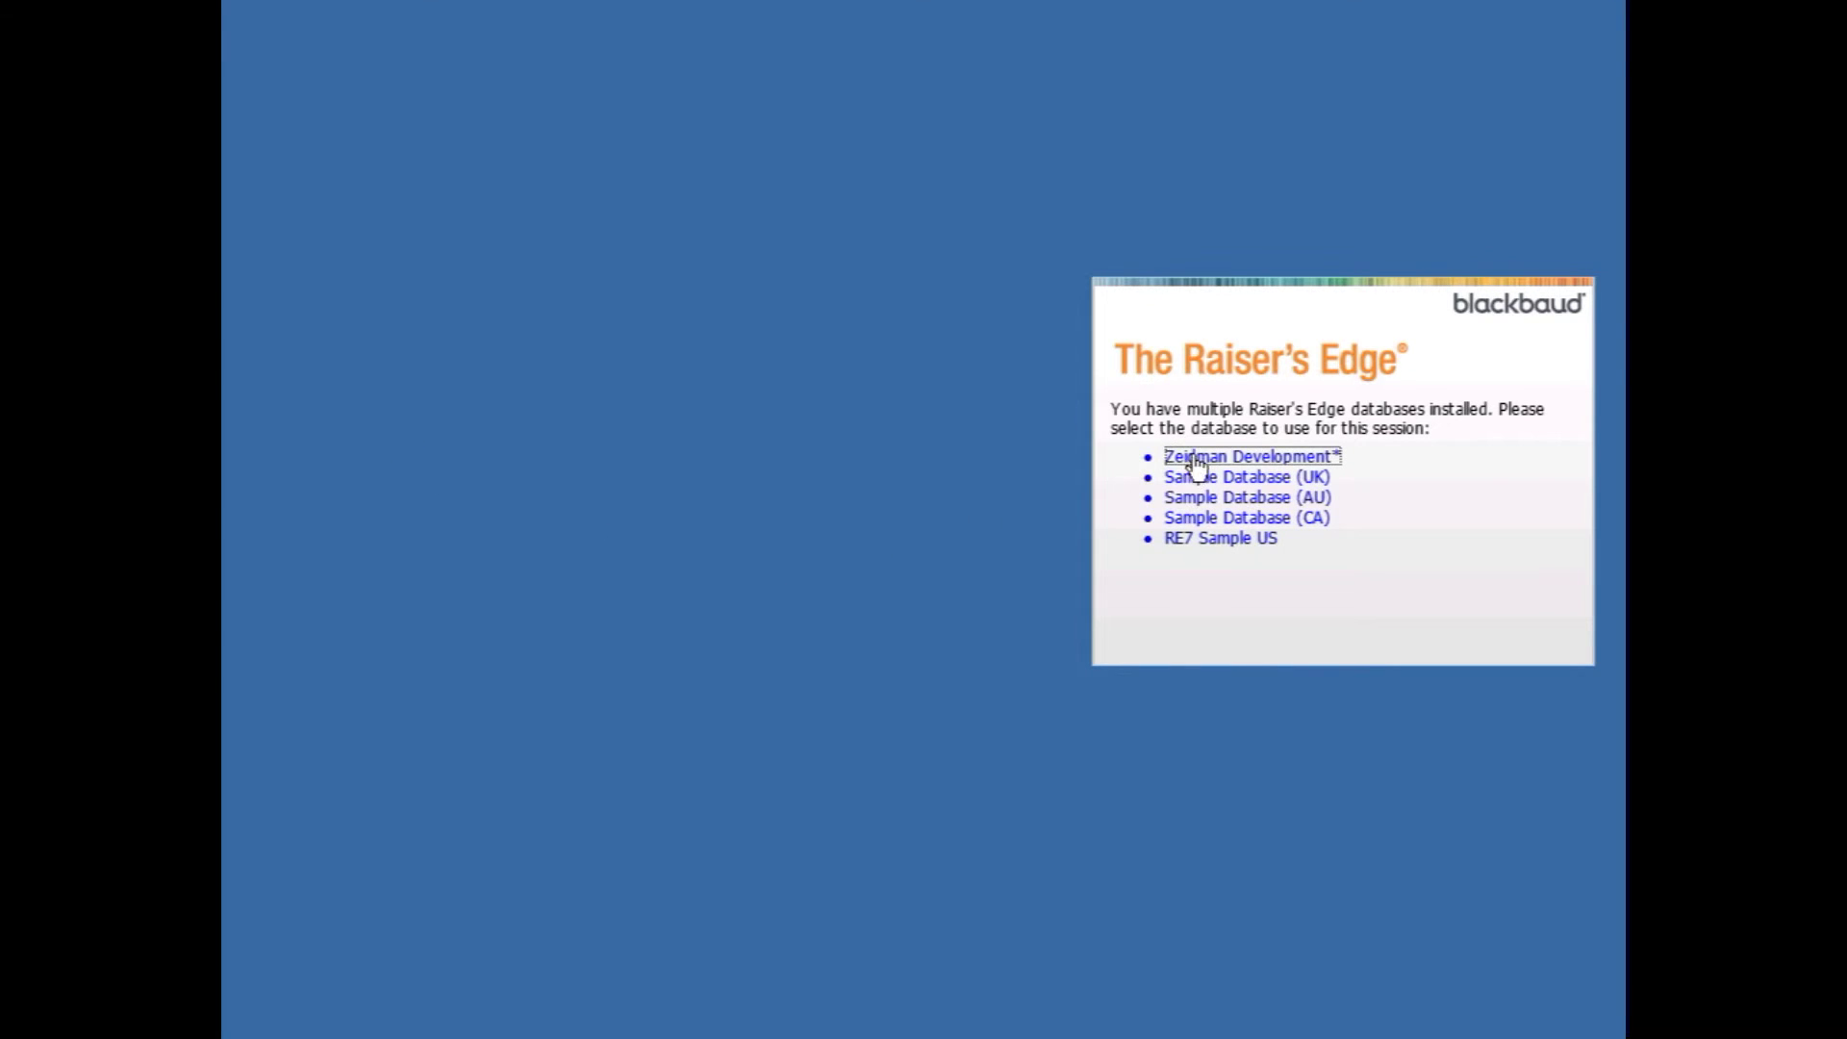
pyautogui.click(1185, 455)
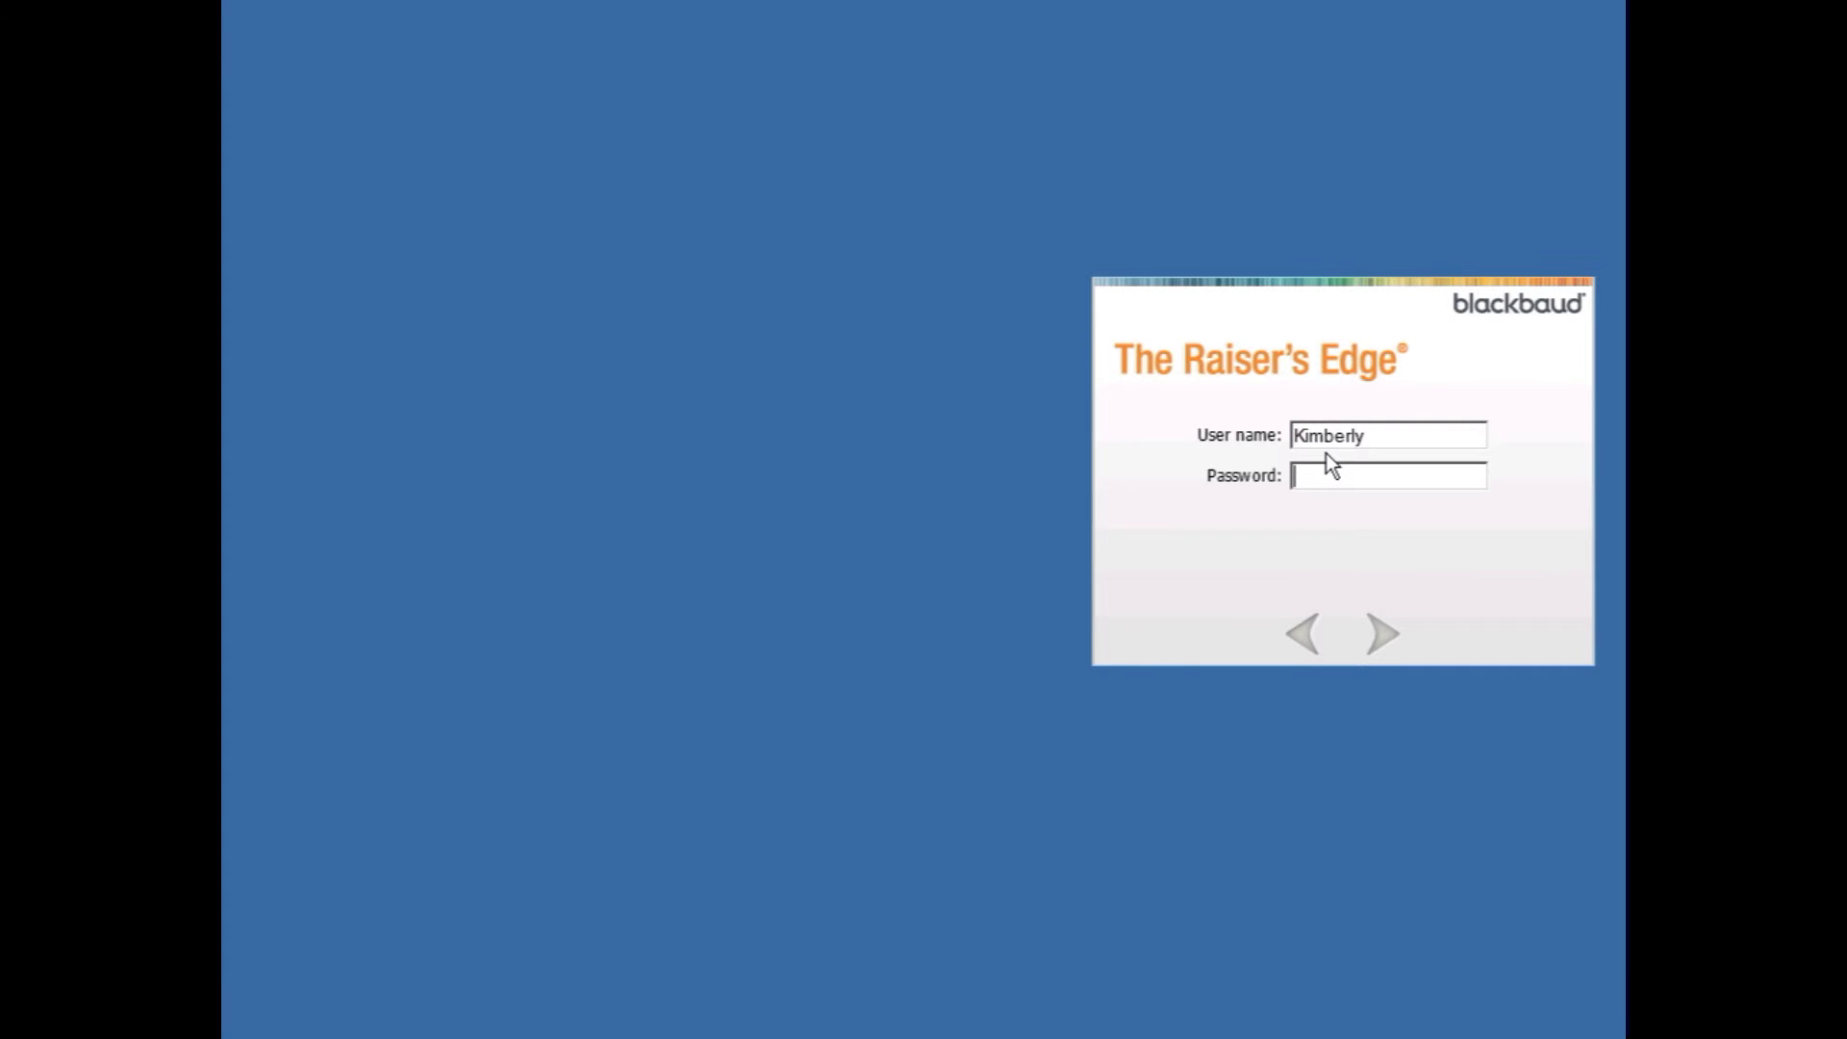
pyautogui.write('*********')
pyautogui.press('Return')
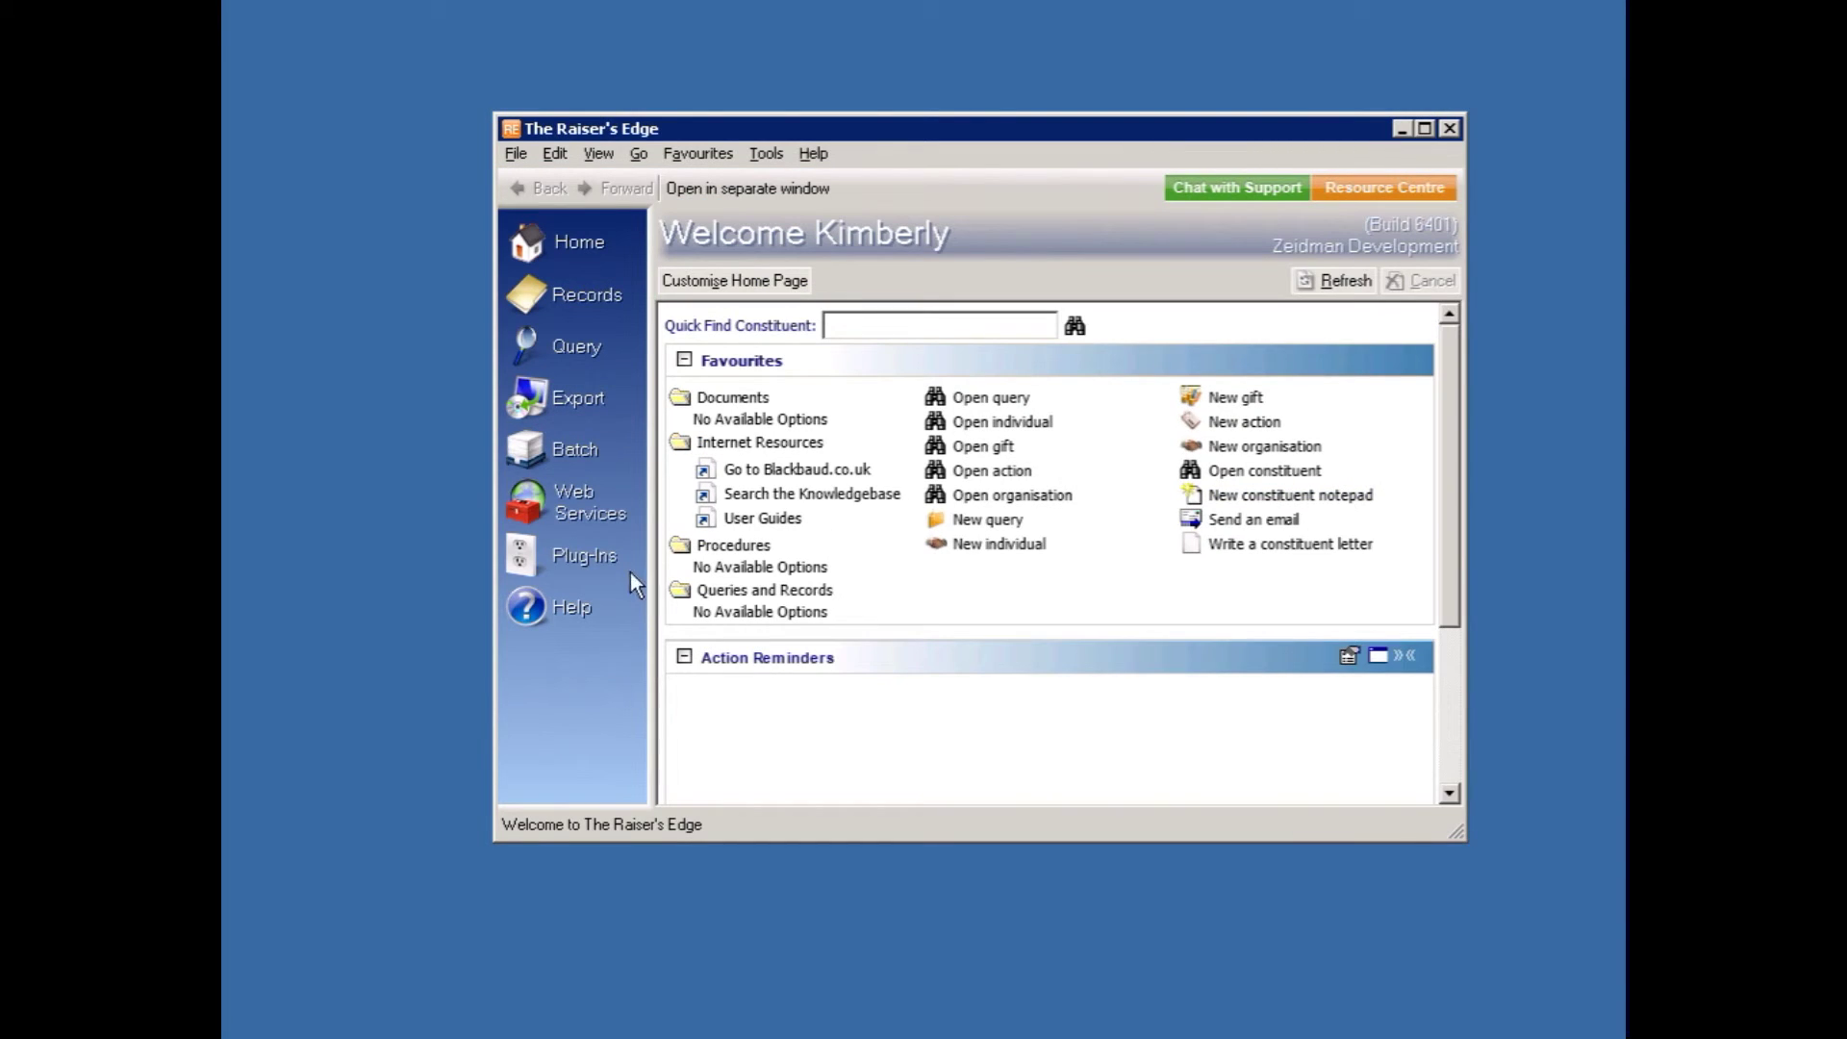
# Step: Open the Chimpegration plug-in and move its window fully into view over The Raiser's Edge
pyautogui.click(631, 572)
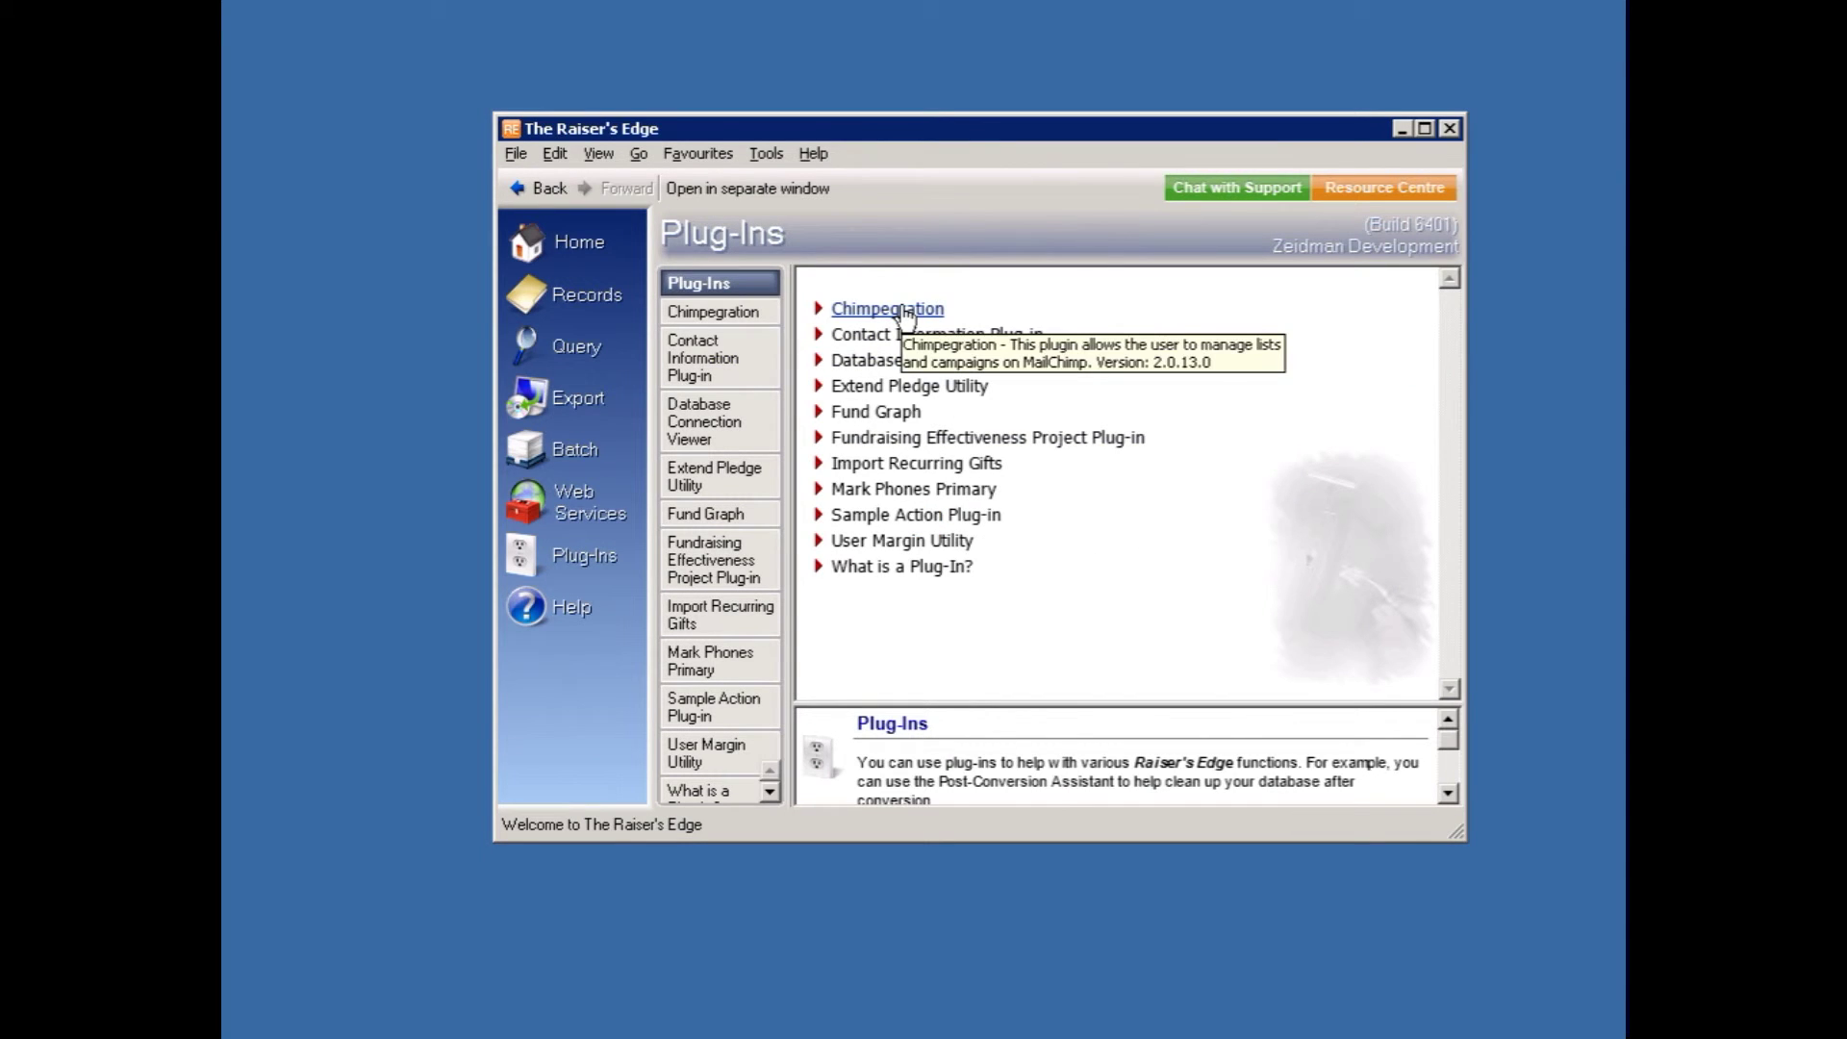
pyautogui.click(905, 310)
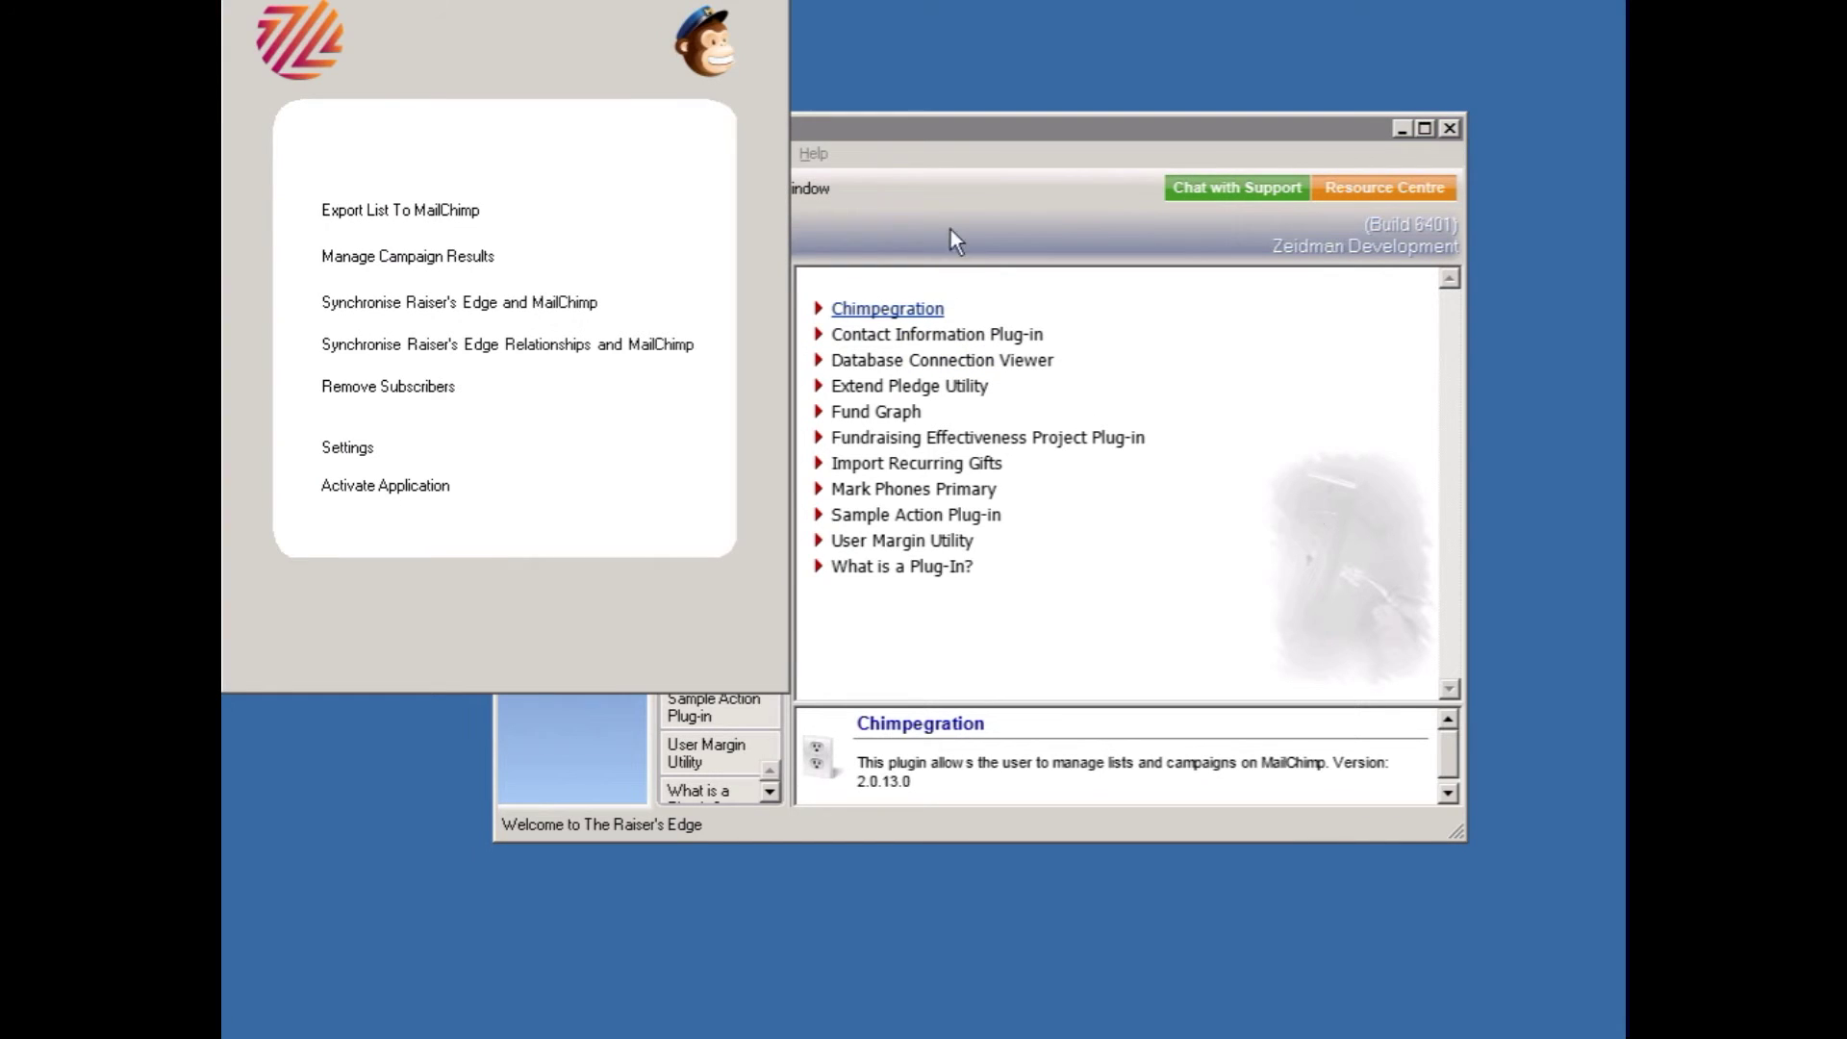
pyautogui.moveTo(618, 7); pyautogui.dragTo(895, 125)
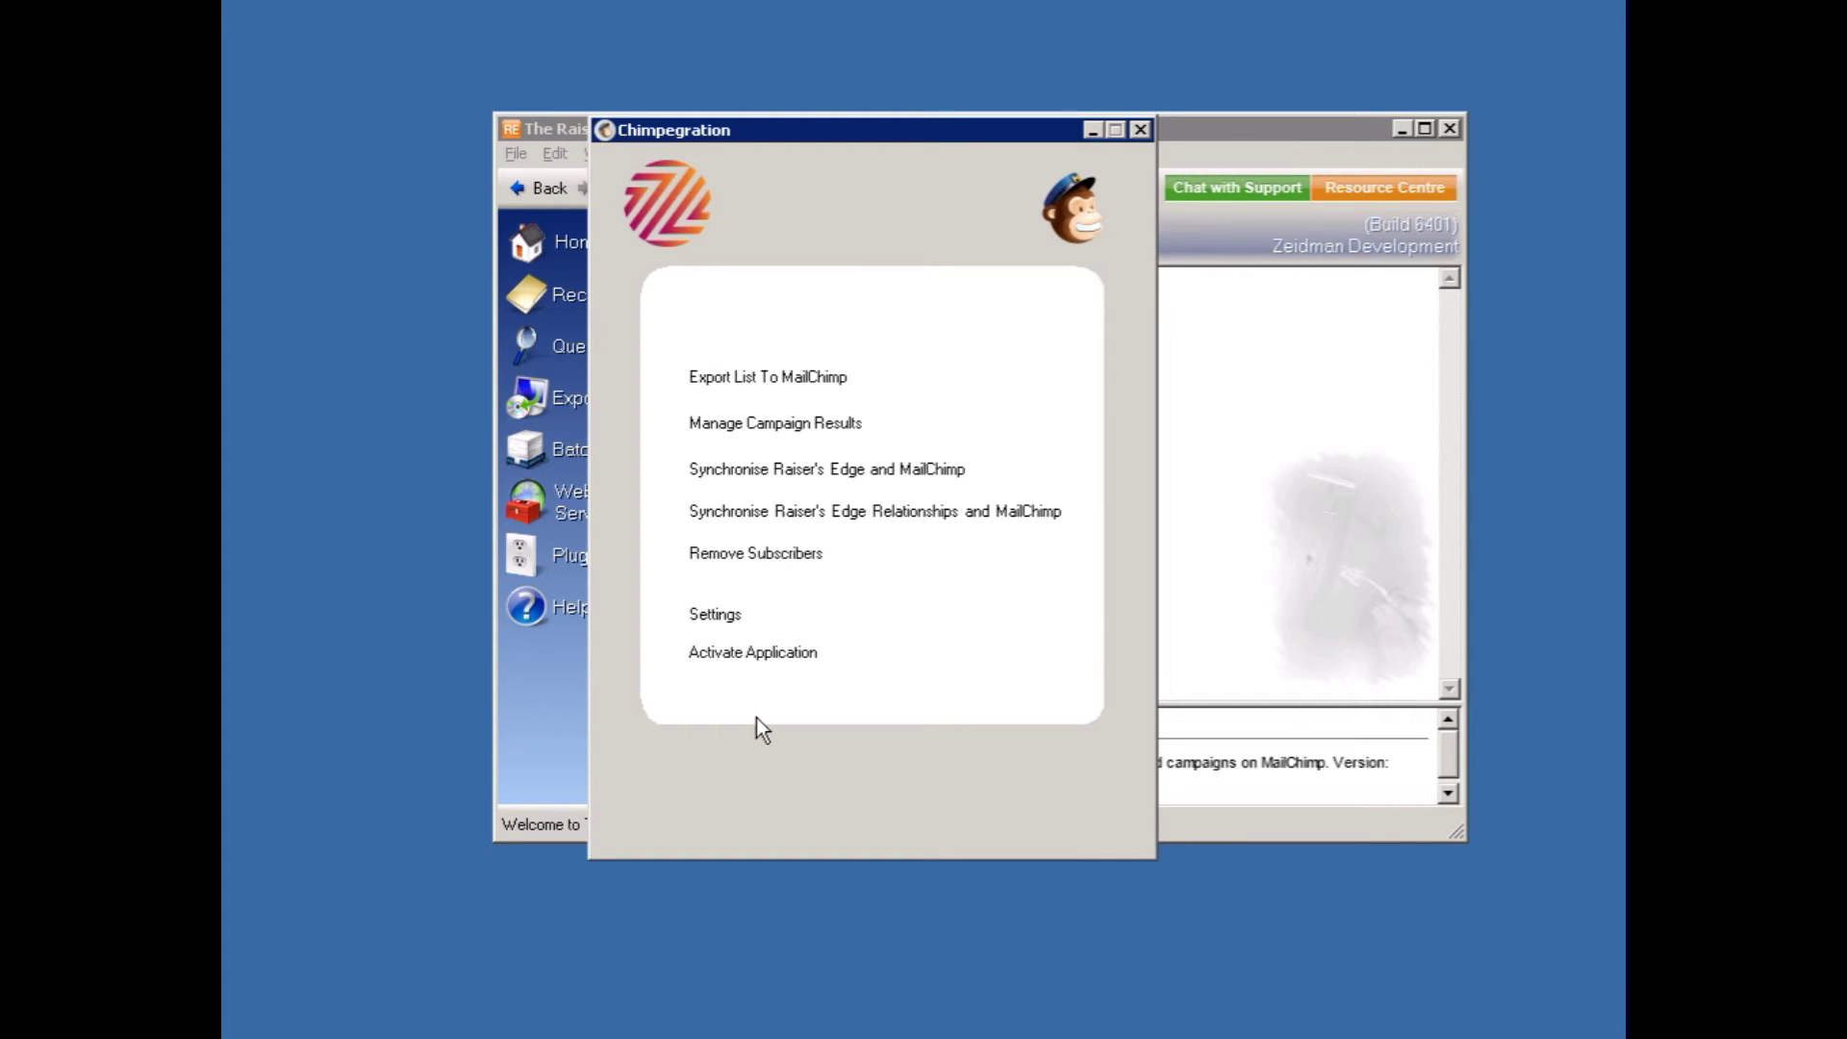
# Step: Paste the MailChimp API key into the Chimpegration settings and save them
pyautogui.click(719, 621)
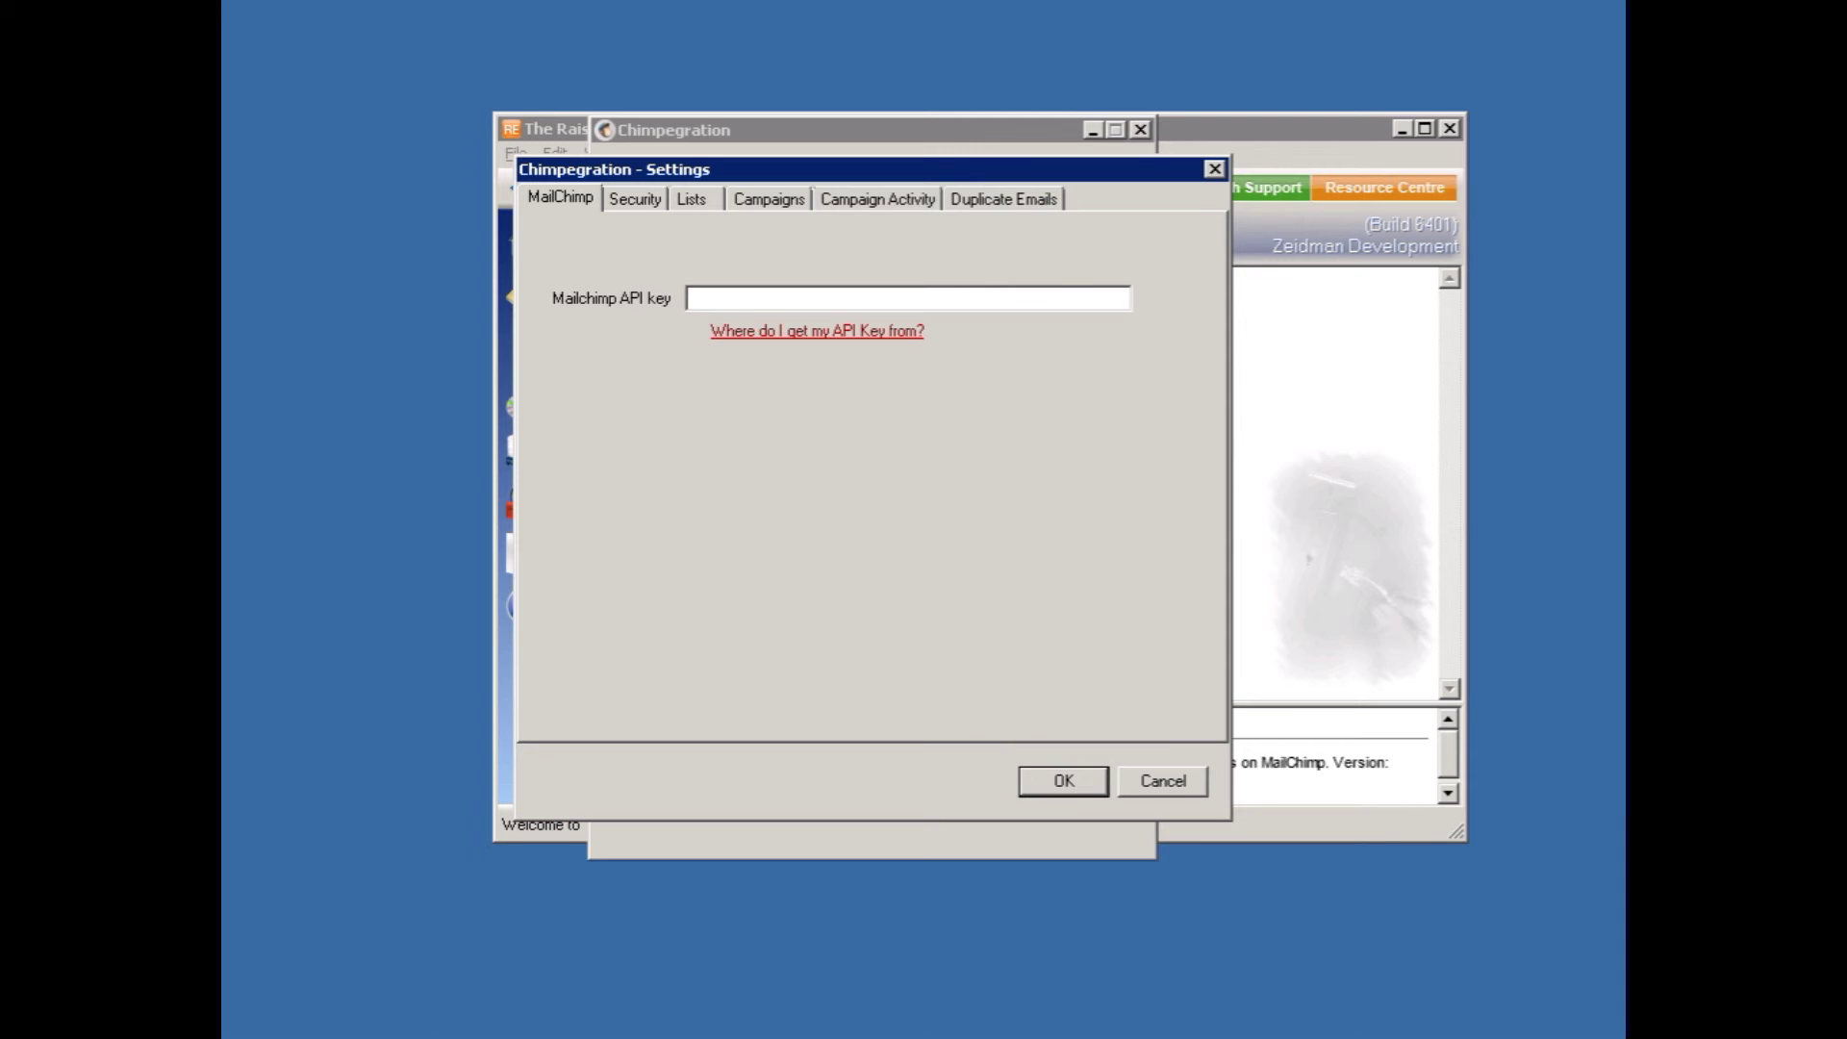
pyautogui.click(897, 301)
pyautogui.hotkey('ctrl', 'v')
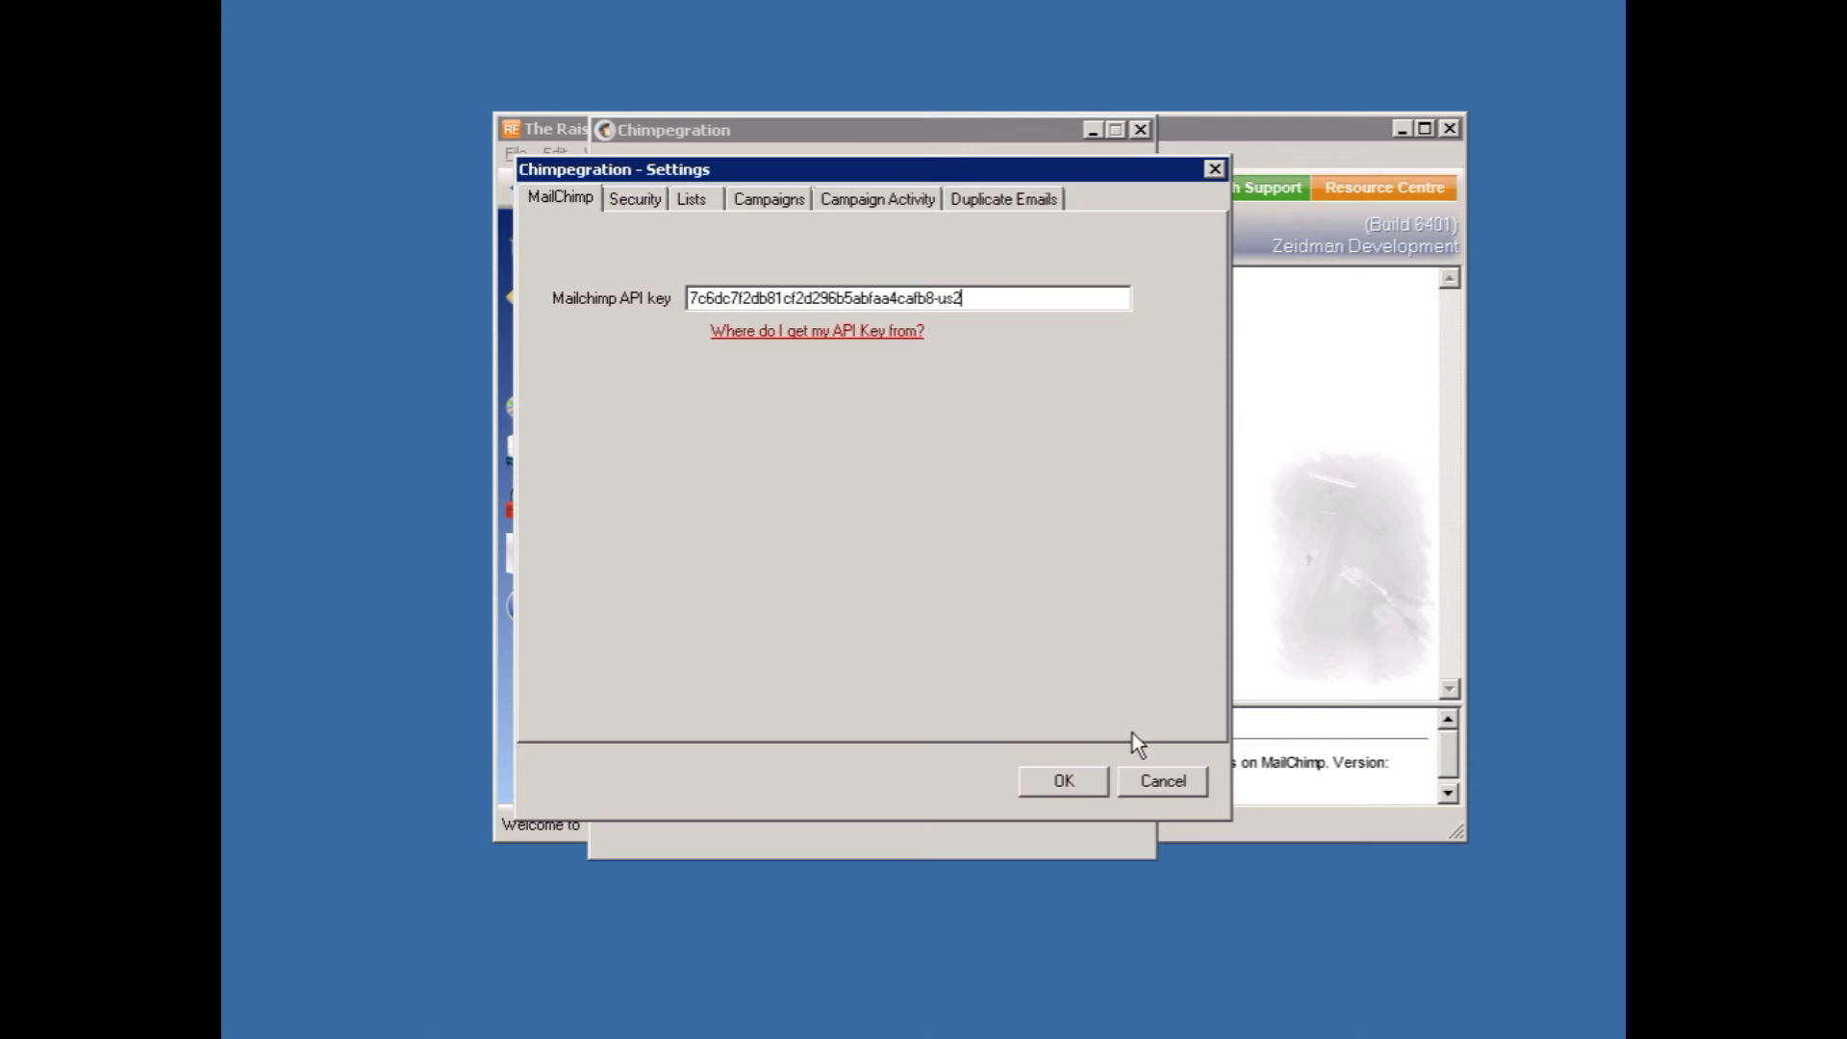
pyautogui.click(1041, 777)
# Step: Check the MailChimp campaigns offered under Manage Campaign Results, and close Campaign Management
pyautogui.click(775, 426)
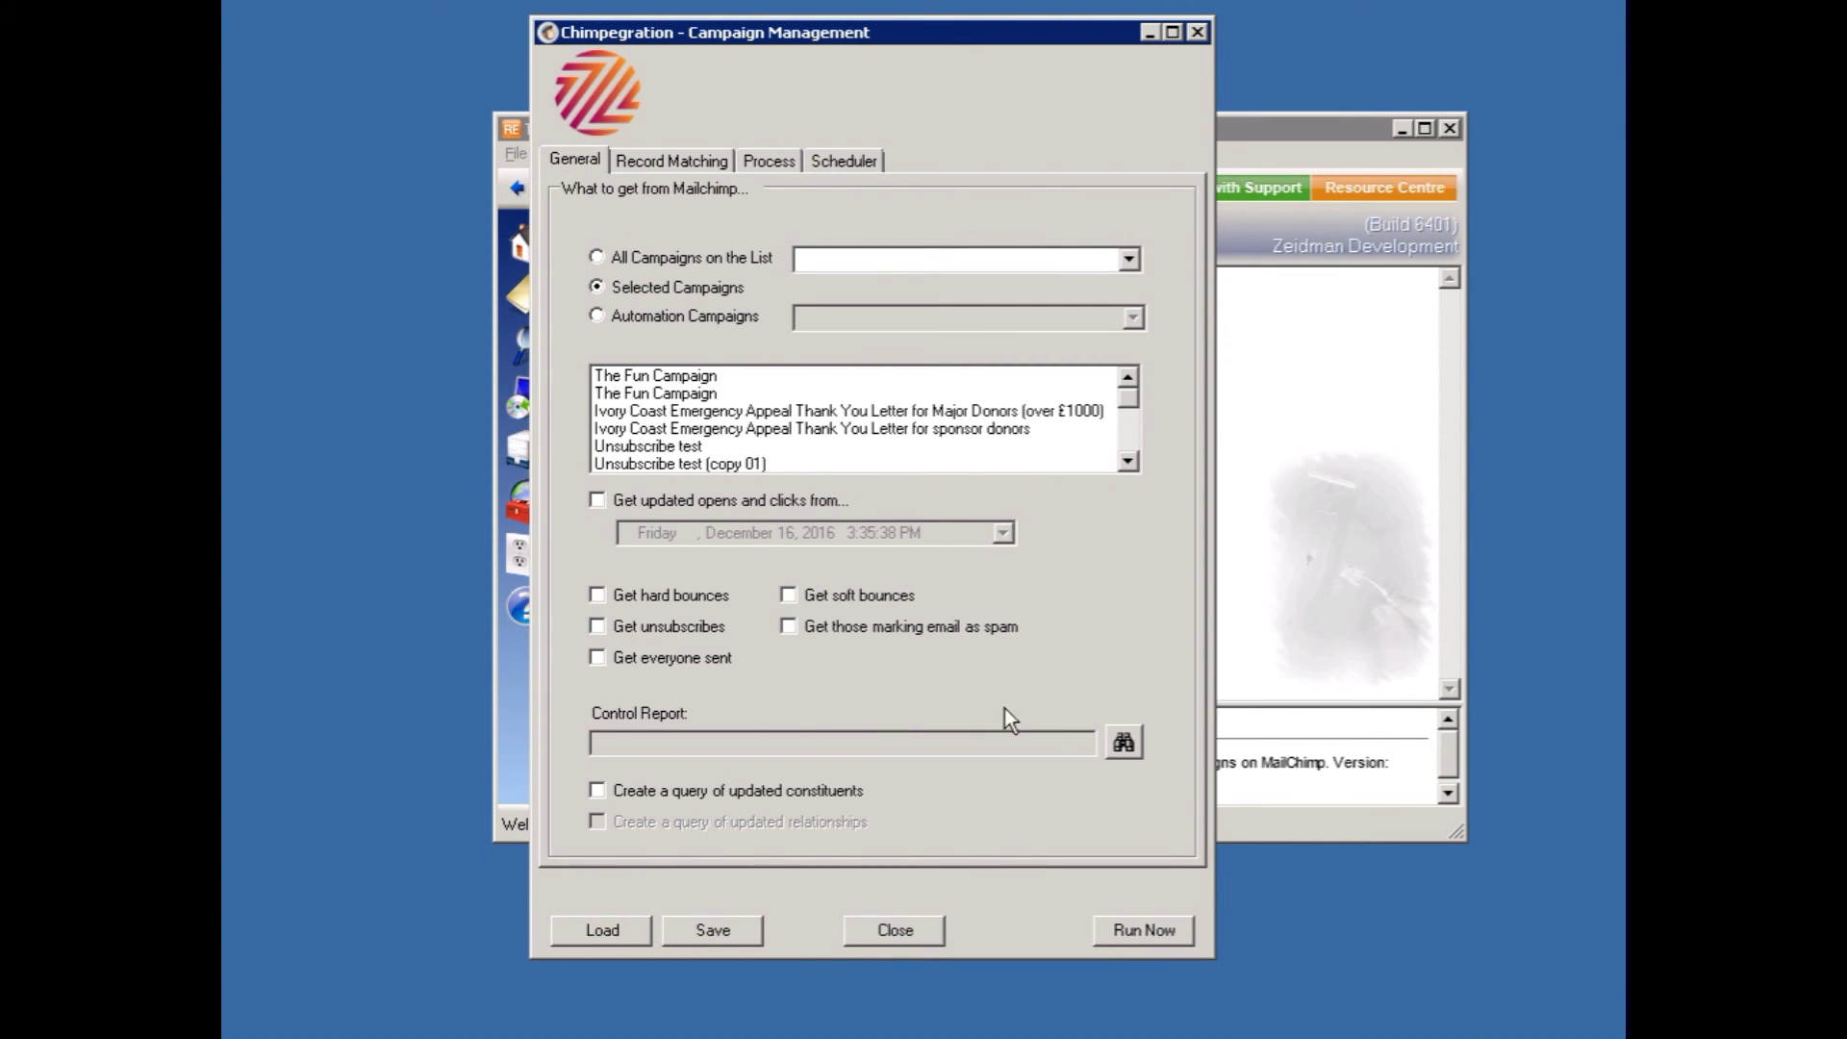
pyautogui.click(1197, 32)
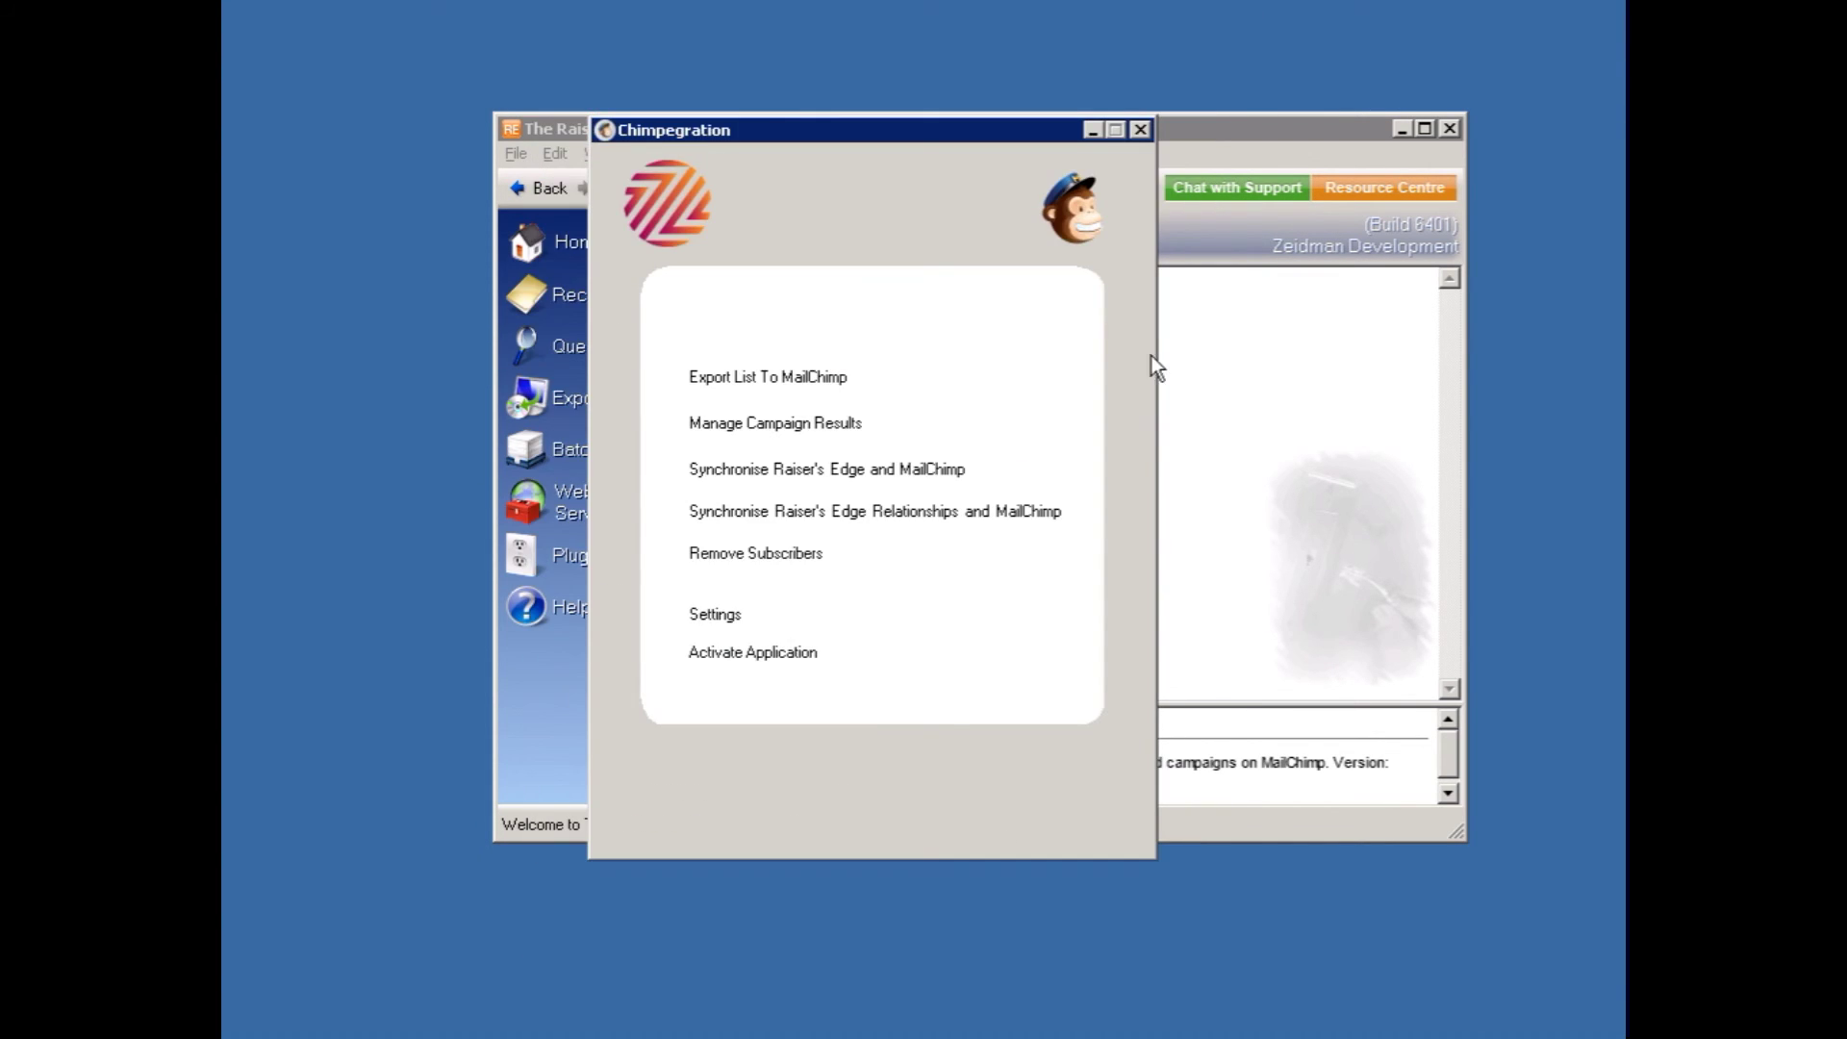